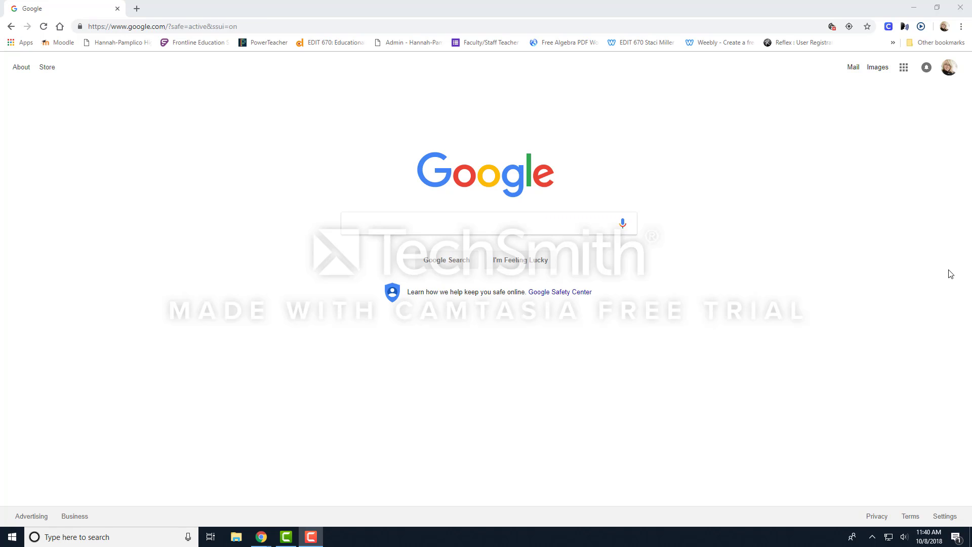
Search Google for "weebly" and open the Weebly website.
left_click(350, 223)
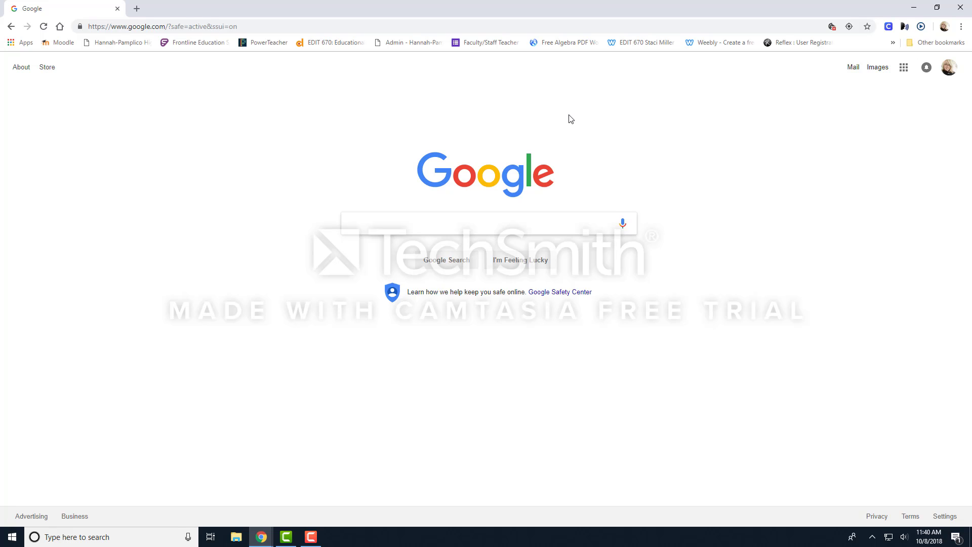
type("weebly")
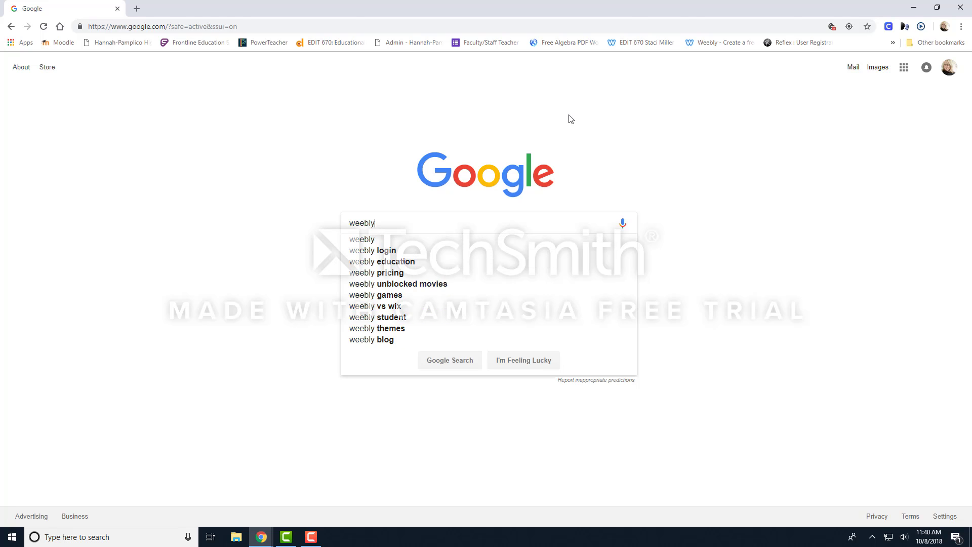
key("Return")
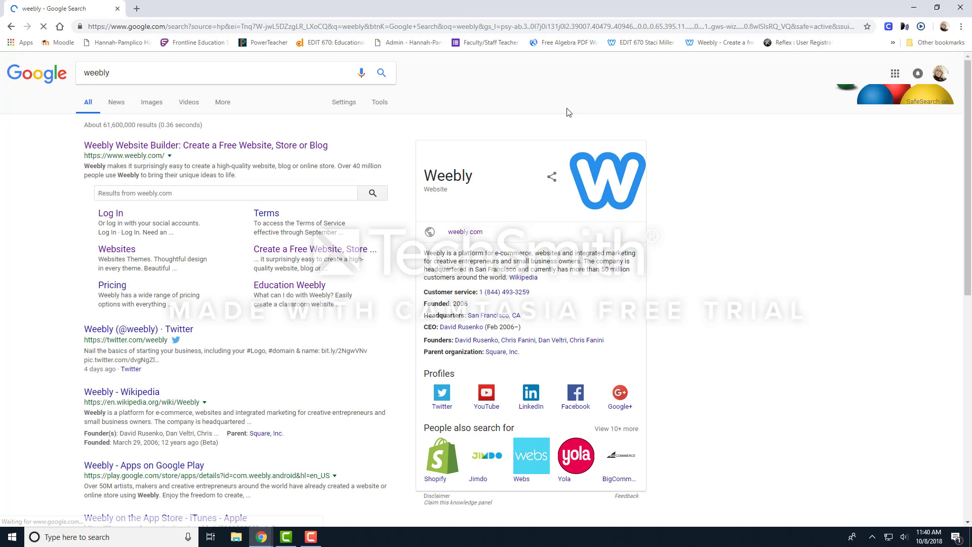
left_click(192, 148)
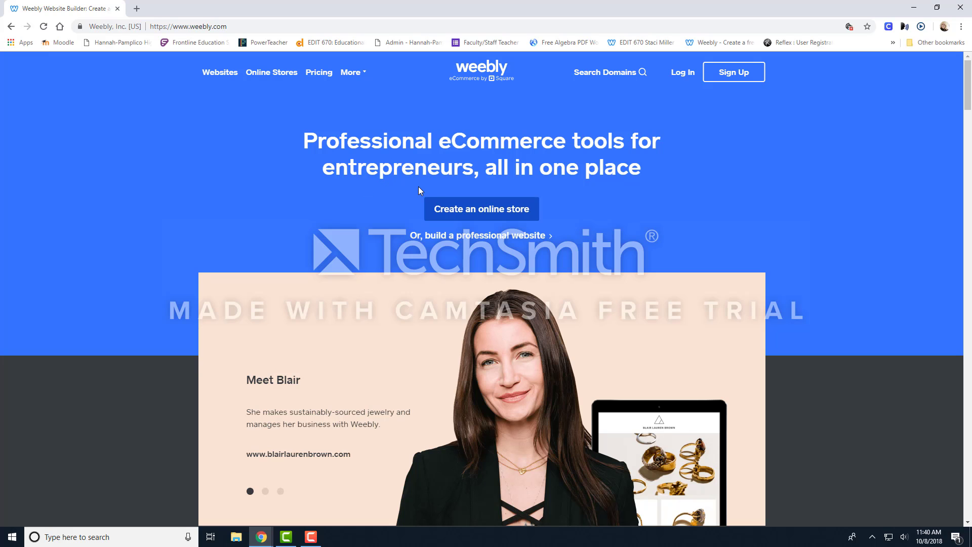
Look over the featured website themes on the Weebly home page and open the sign-up form.
scroll(483, 212, "down", 4)
scroll(505, 243, "down", 5)
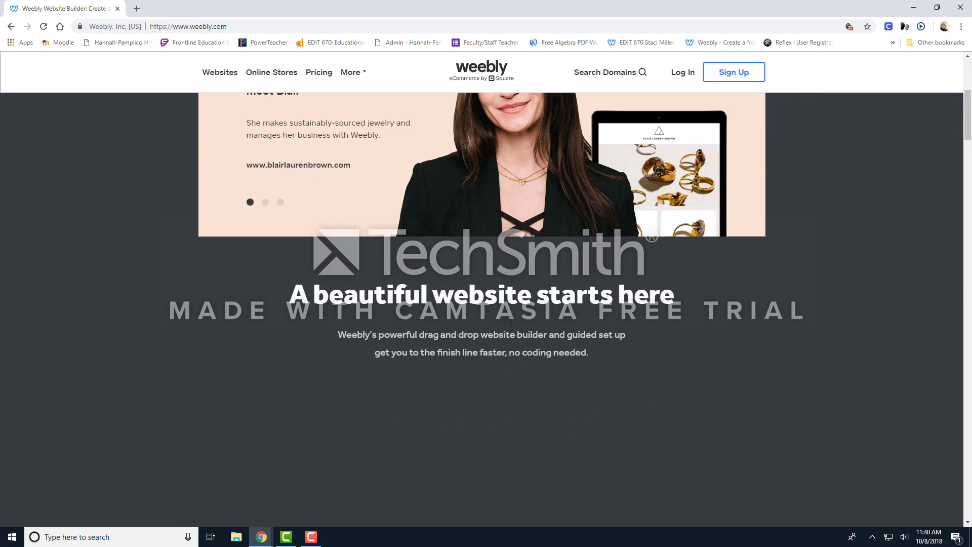
scroll(523, 443, "down", 5)
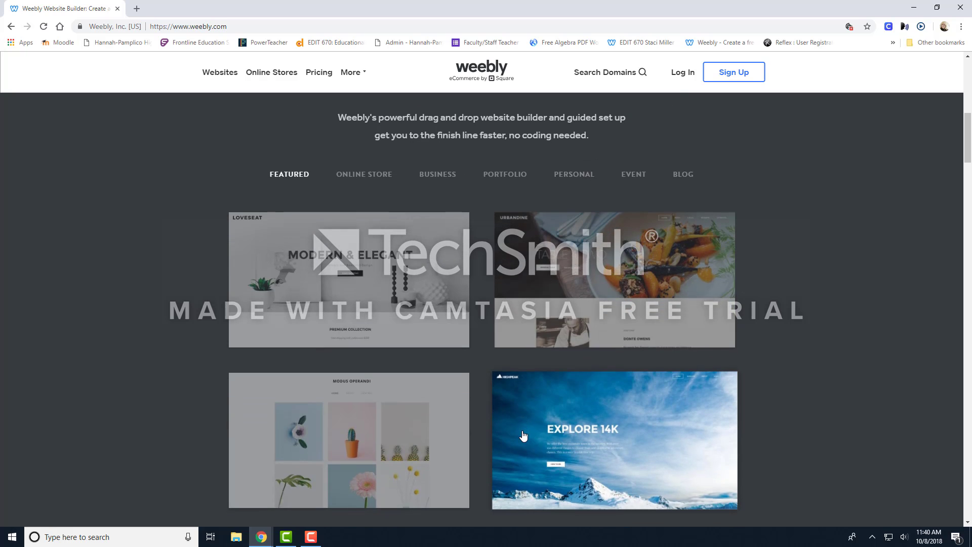
scroll(524, 437, "down", 3)
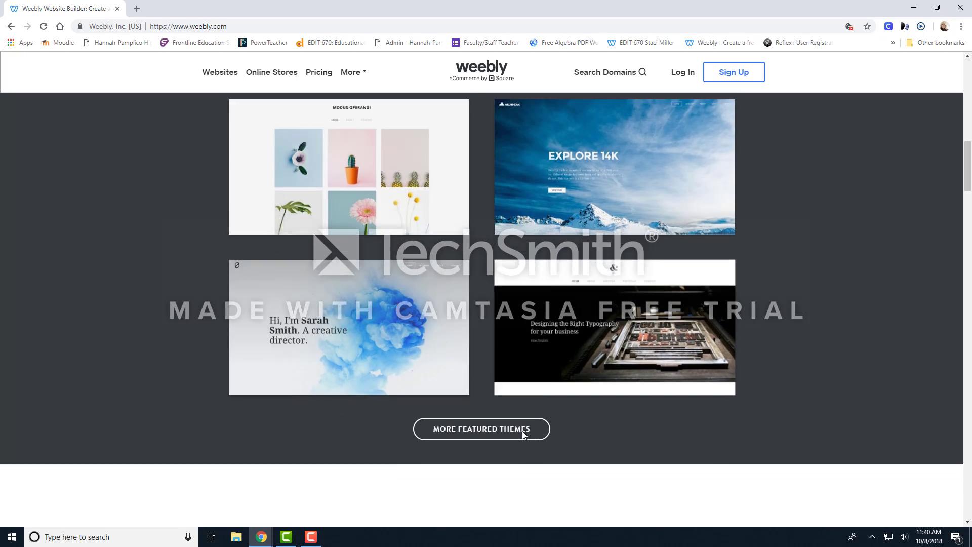
scroll(525, 433, "up", 6)
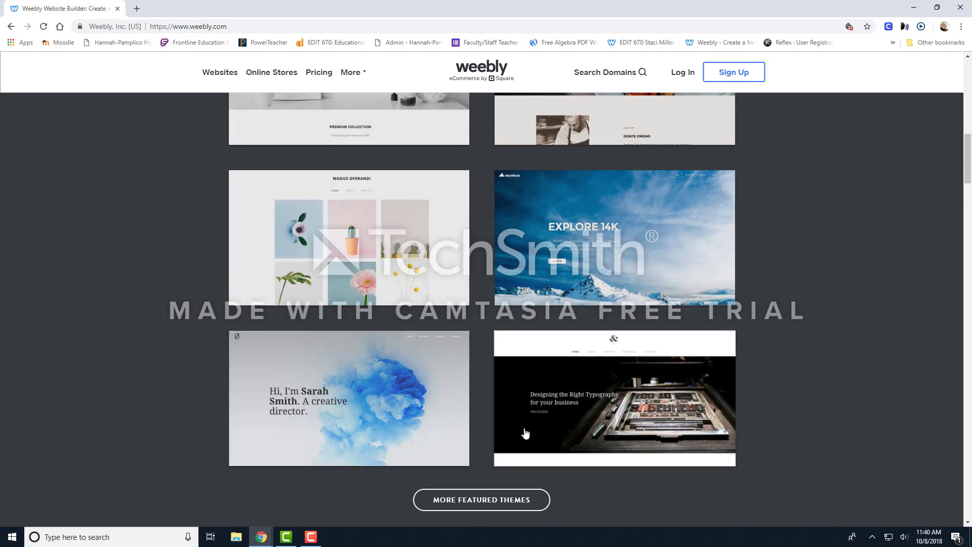
scroll(737, 355, "up", 4)
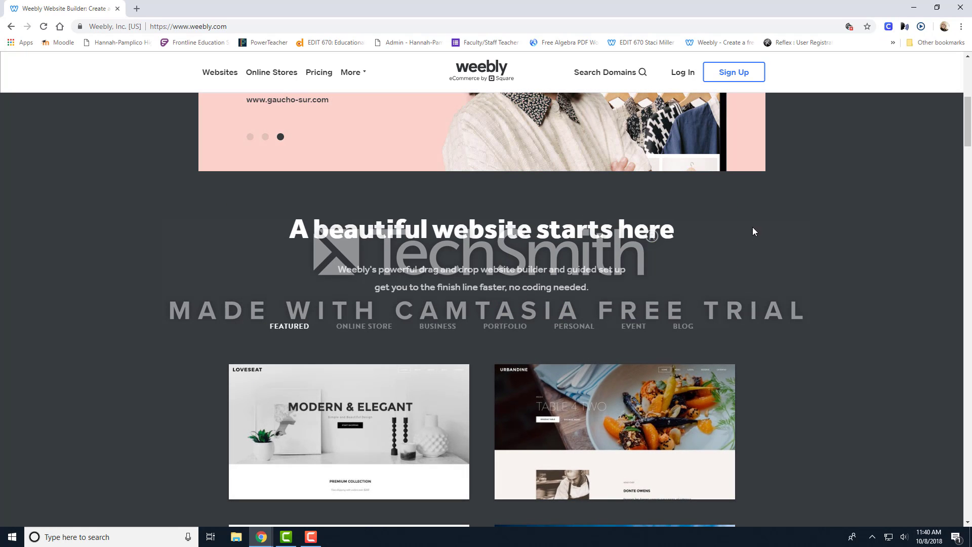
left_click(737, 73)
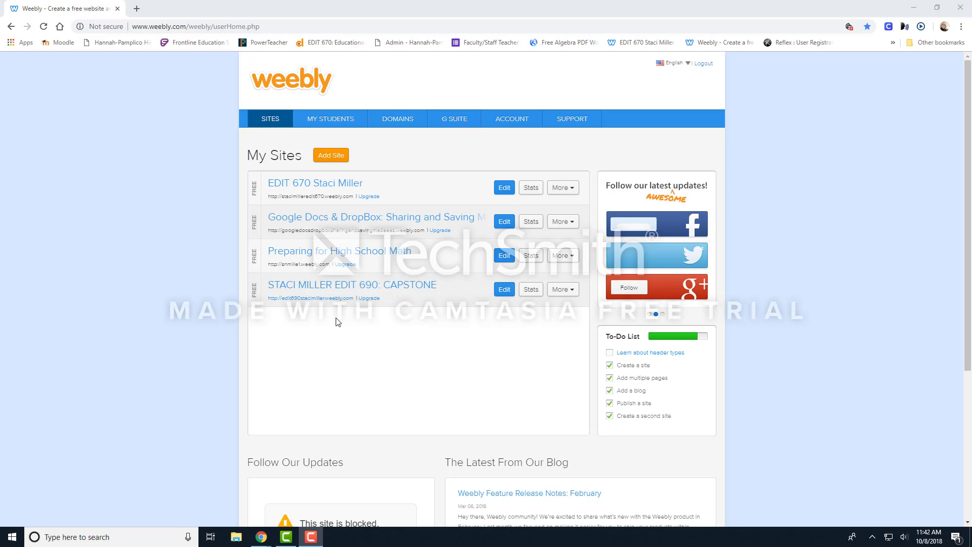
Add a new site to the account and choose the featured theme Oikos for it.
left_click(333, 157)
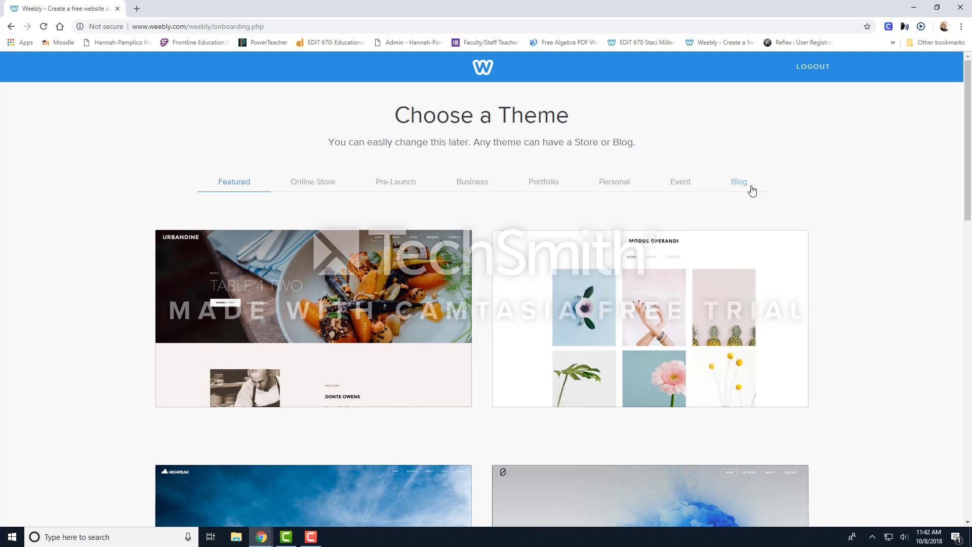
scroll(754, 193, "down", 1)
scroll(754, 193, "down", 7)
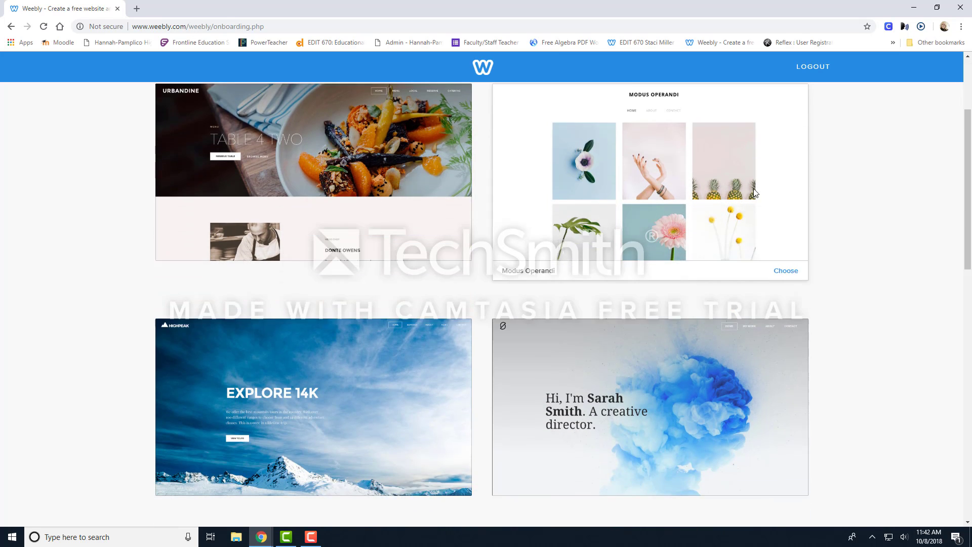
scroll(771, 292, "down", 6)
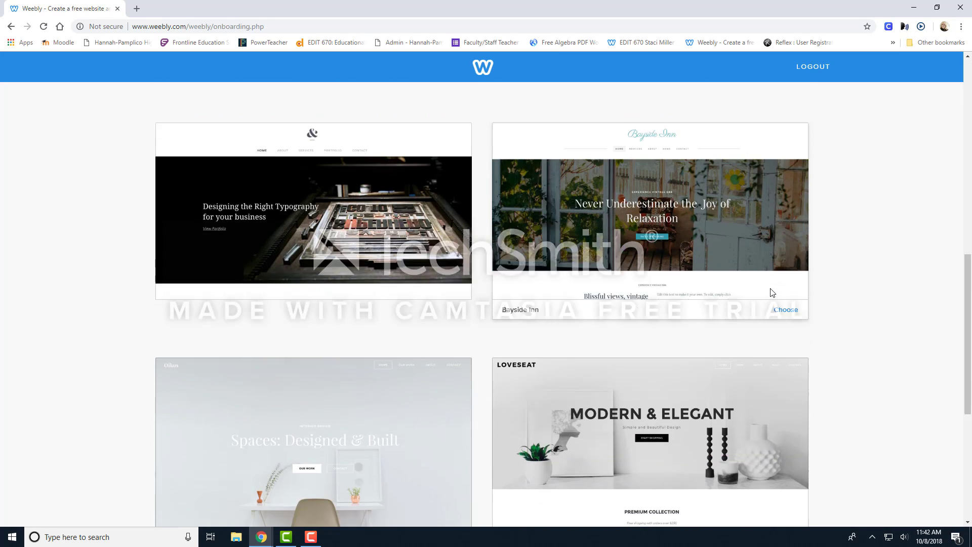
scroll(772, 292, "down", 4)
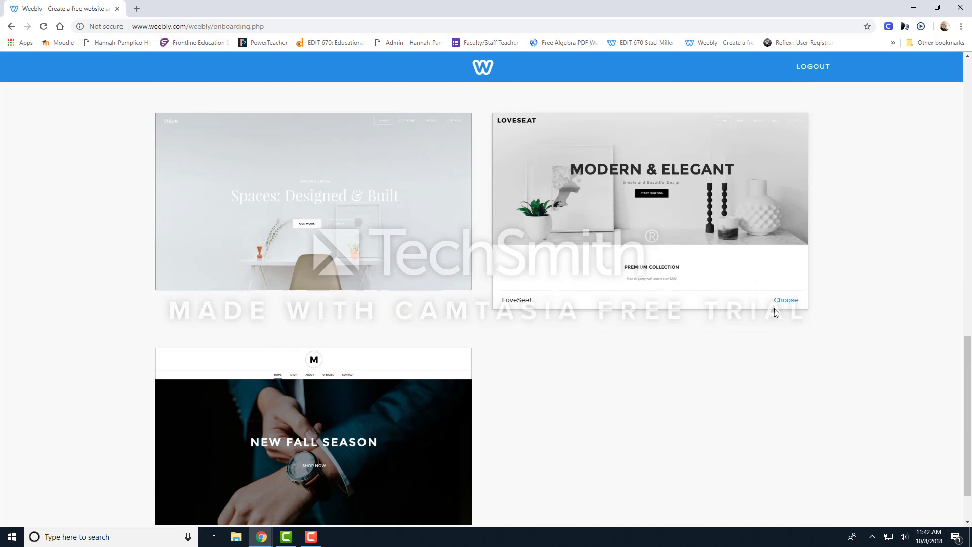
scroll(771, 319, "up", 4)
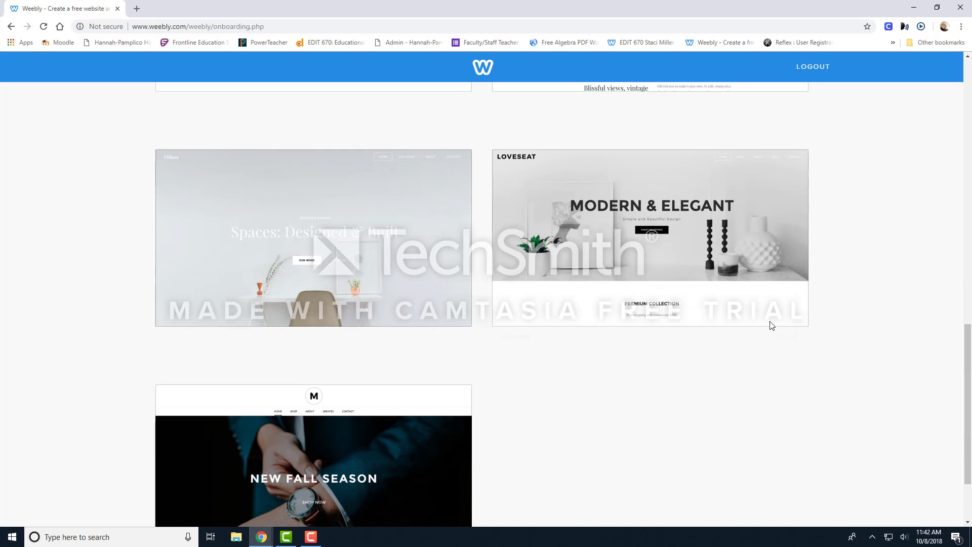
scroll(451, 326, "up", 2)
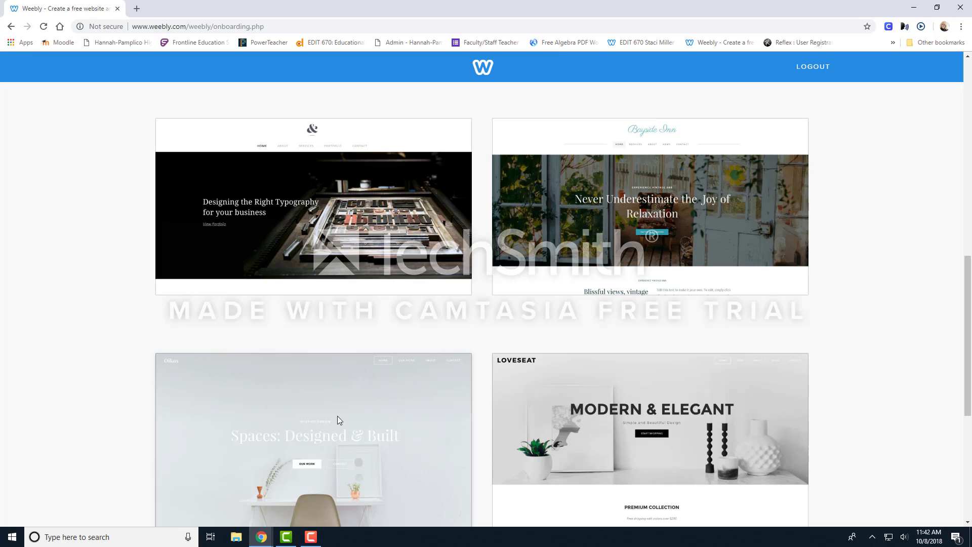
scroll(320, 406, "down", 2)
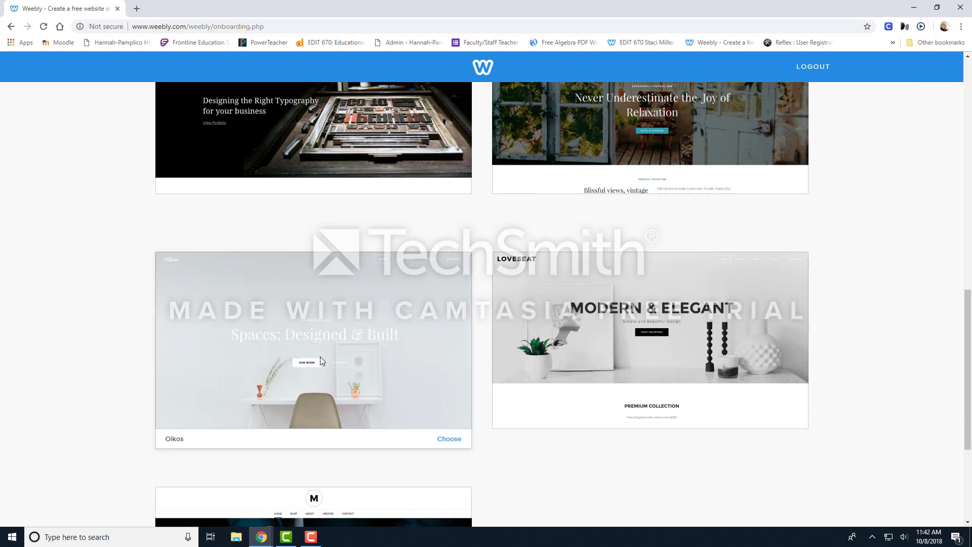
left_click(445, 440)
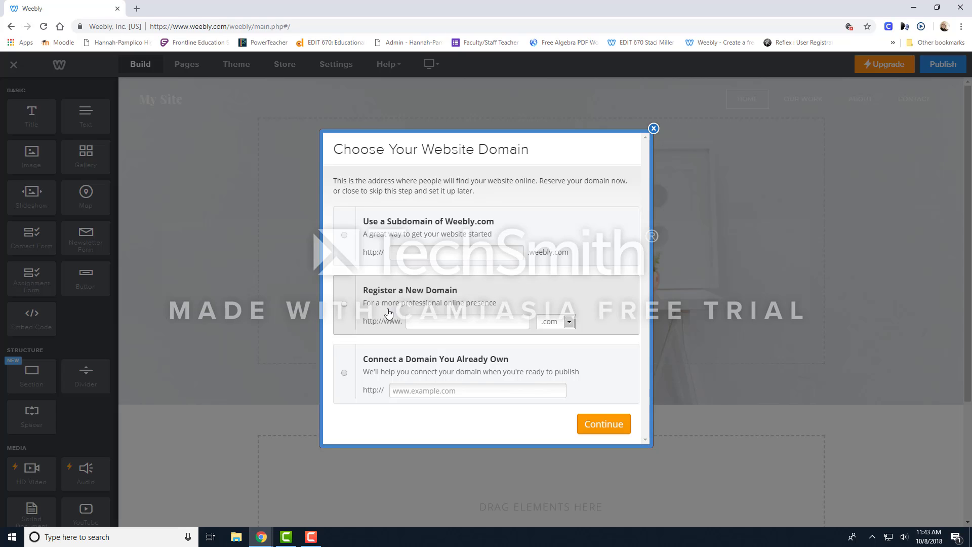
Reserve a free Weebly.com subdomain made of the teacher's title and surname plus the school initials.
left_click(552, 324)
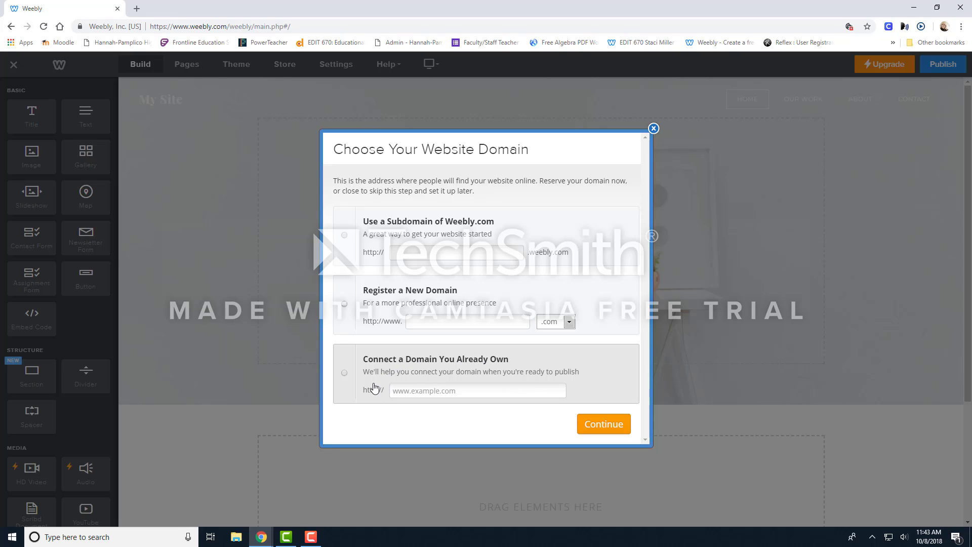
left_click(473, 253)
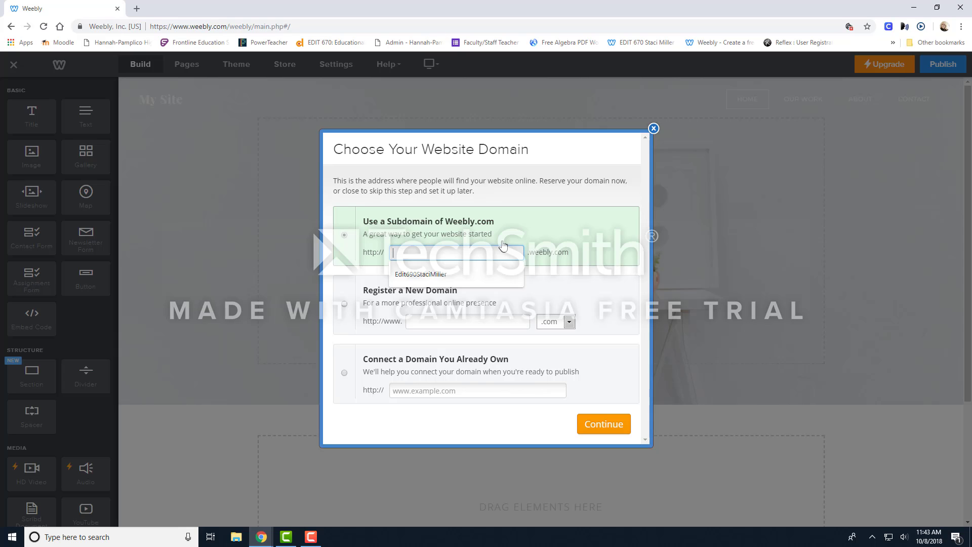
type("Ms")
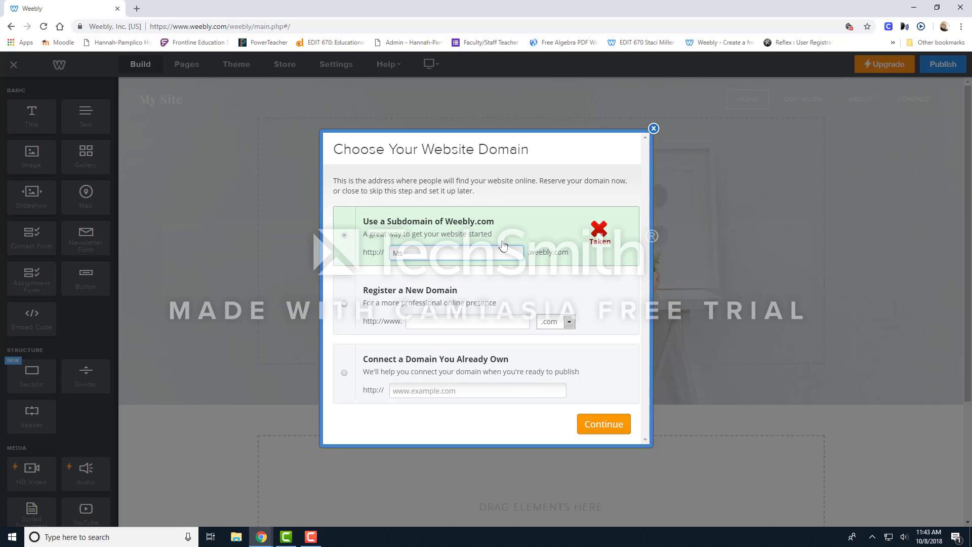
type("MillerHPH")
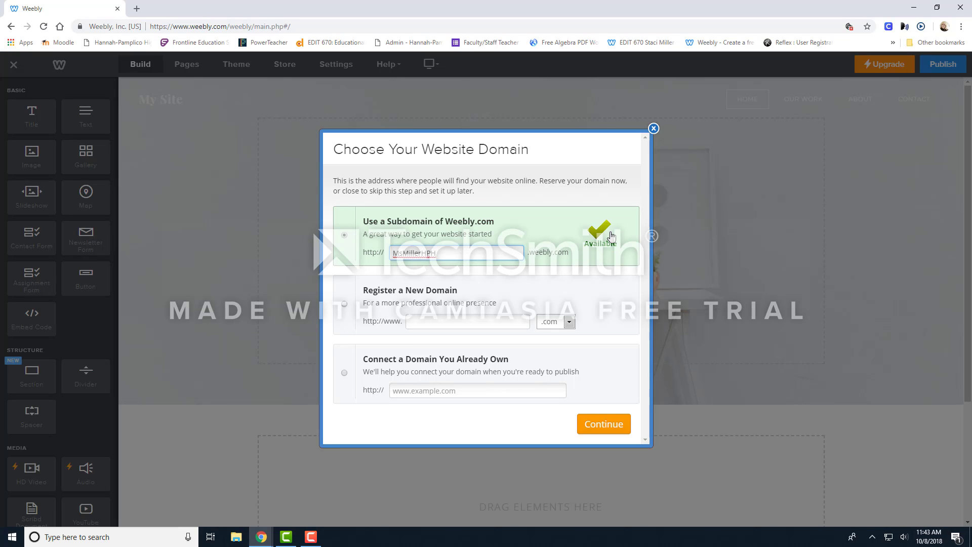
left_click(604, 425)
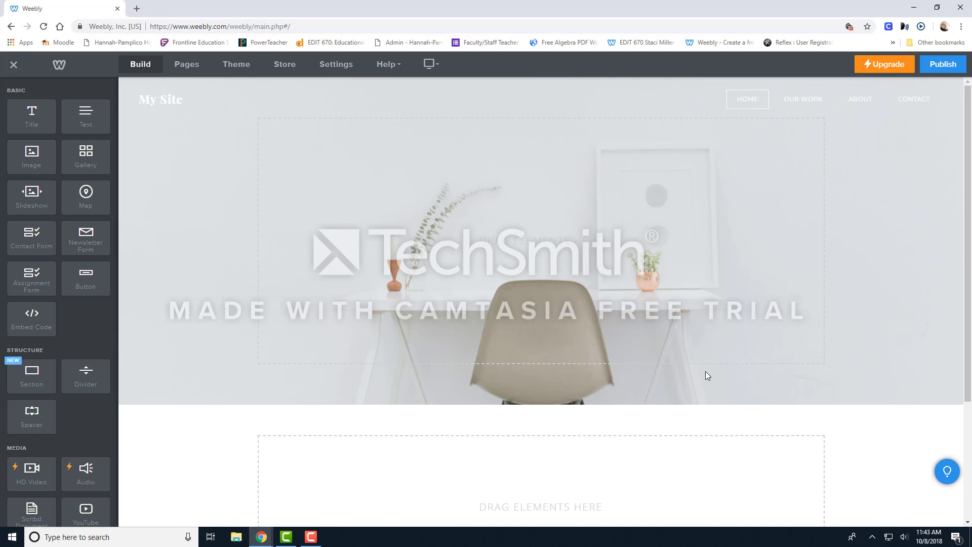
Rename the site to the teacher's name in the possessive plus "Class" and add a Title element to the header banner.
left_click(183, 99)
left_click_drag(36, 114, 539, 235)
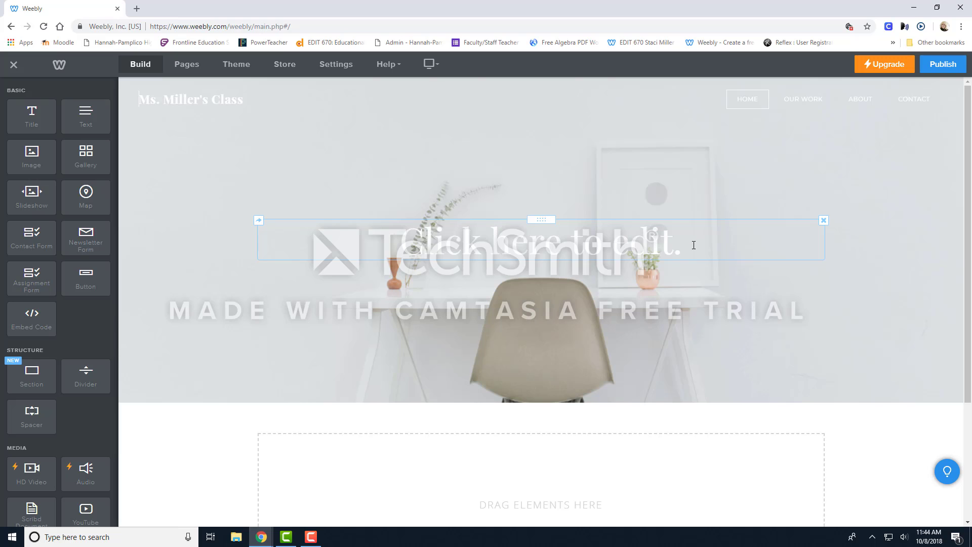
Fill in the header banner title with the teacher's name in the possessive followed by "AS1".
left_click(680, 246)
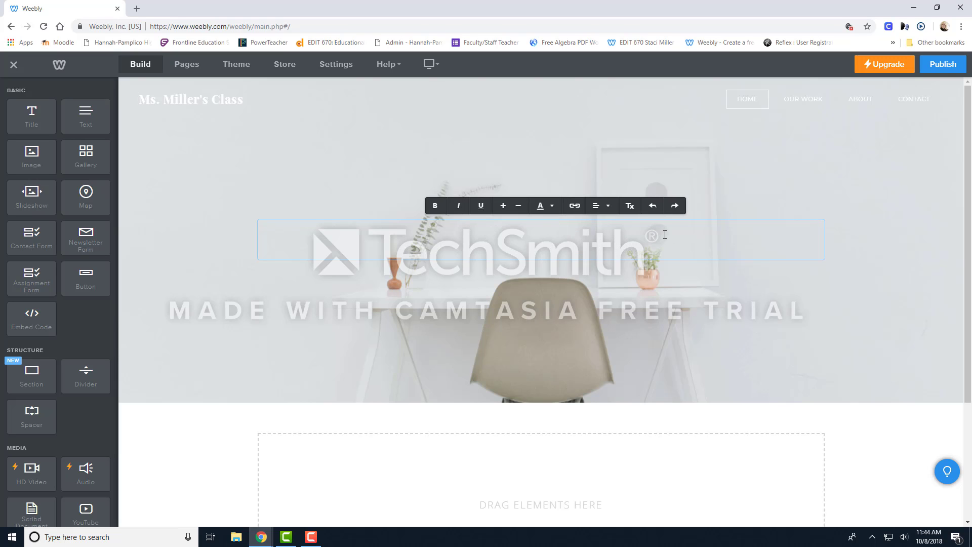
type("Ms. Mill")
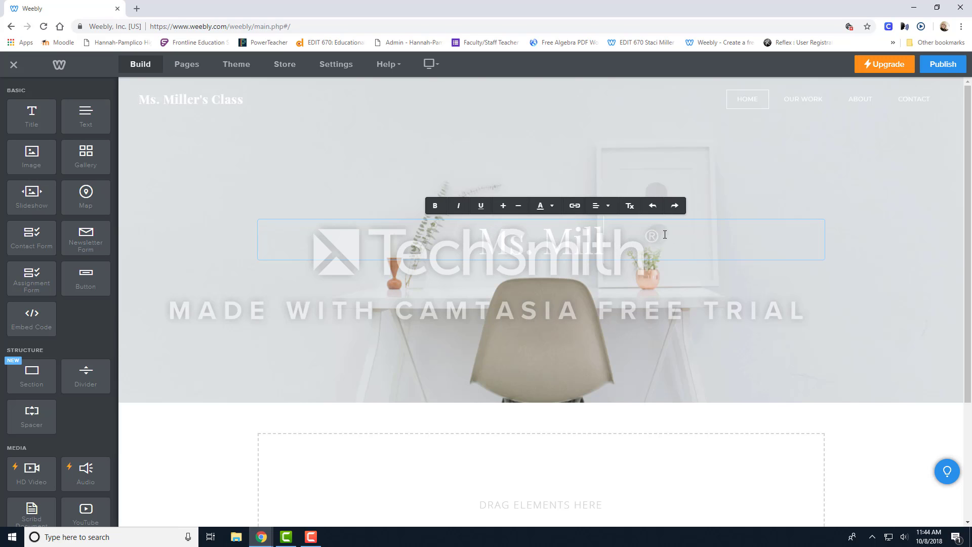
type("er's AS")
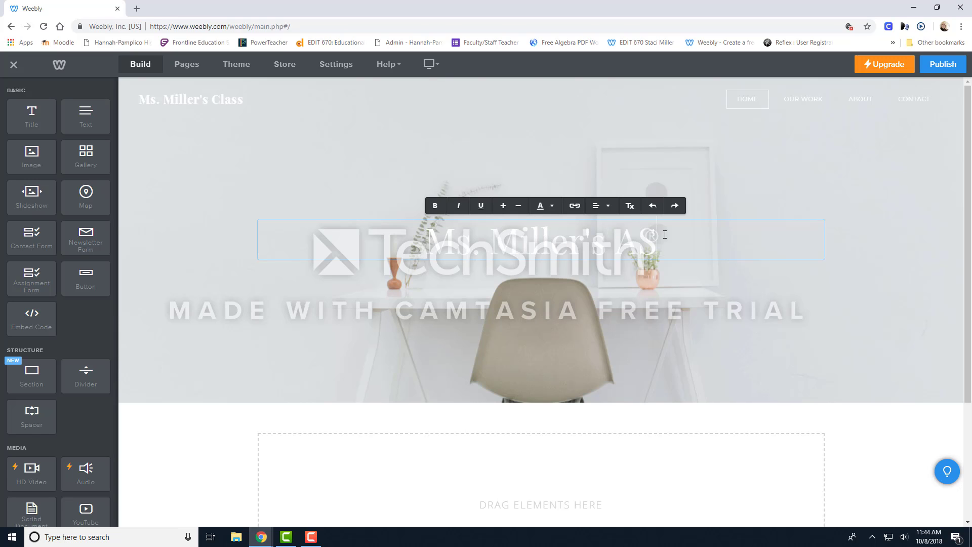
type("I")
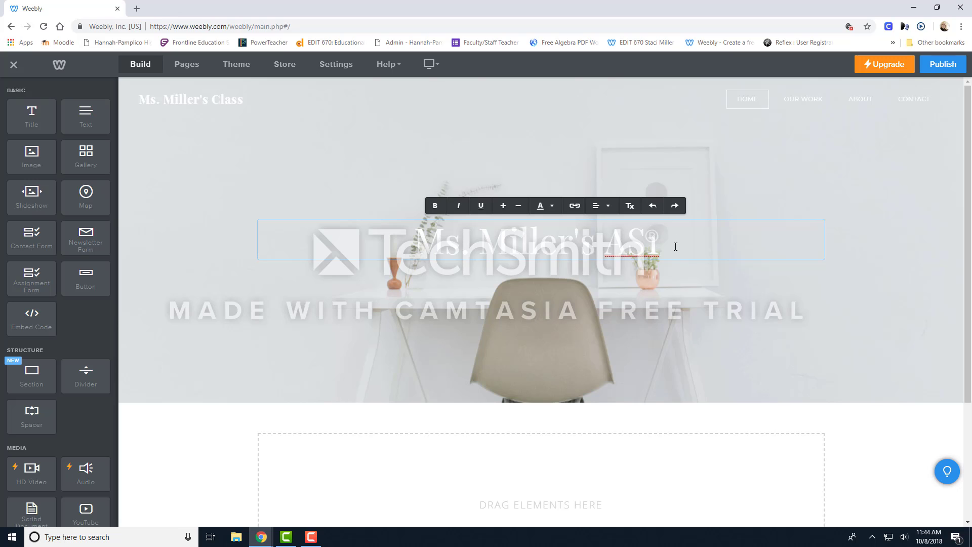
left_click(680, 313)
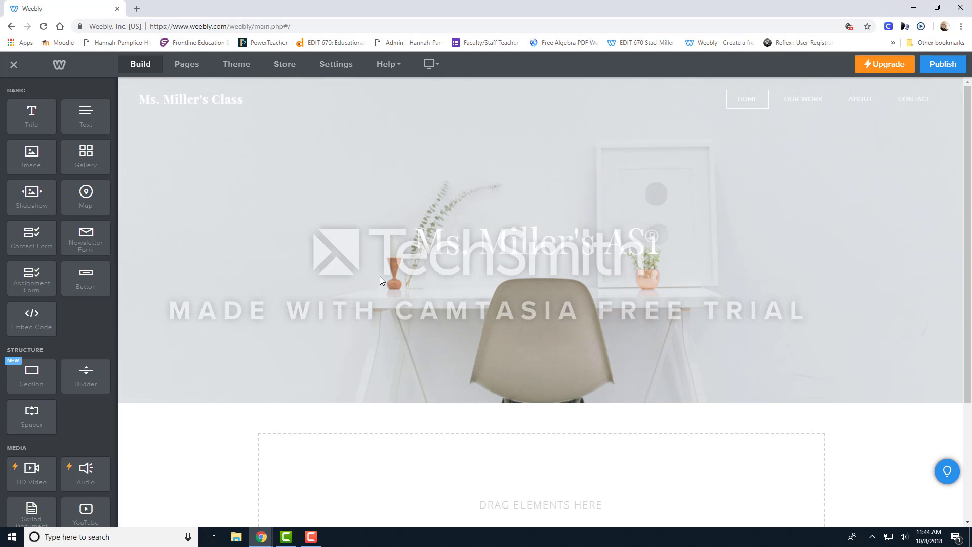
Change the text colour of the whole header banner title to purple.
scroll(509, 315, "down", 3)
scroll(509, 314, "up", 3)
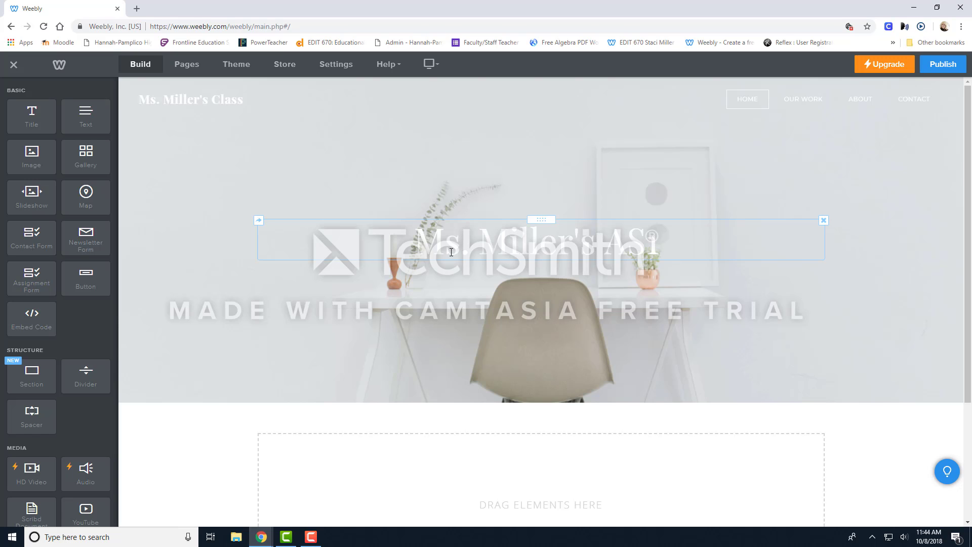
left_click(413, 249)
left_click_drag(413, 249, 664, 249)
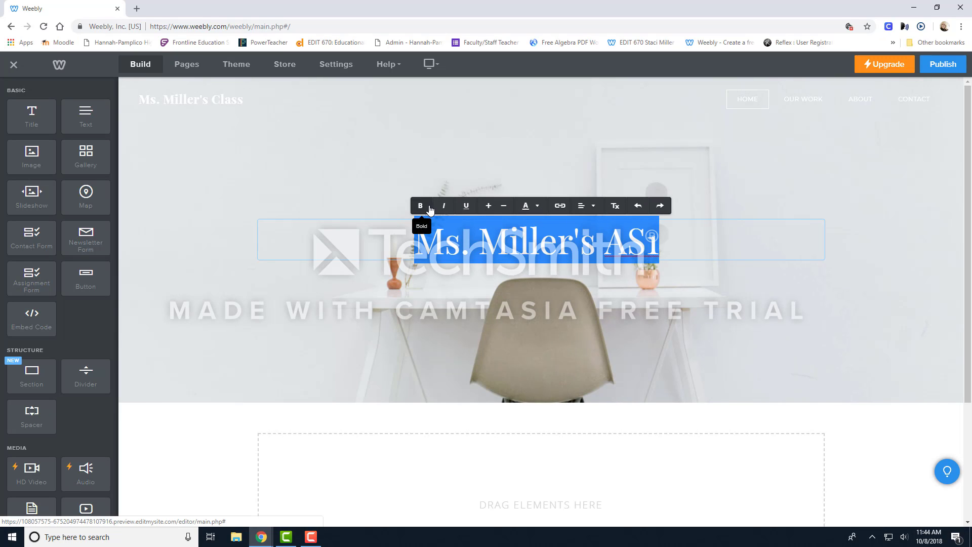
left_click(538, 208)
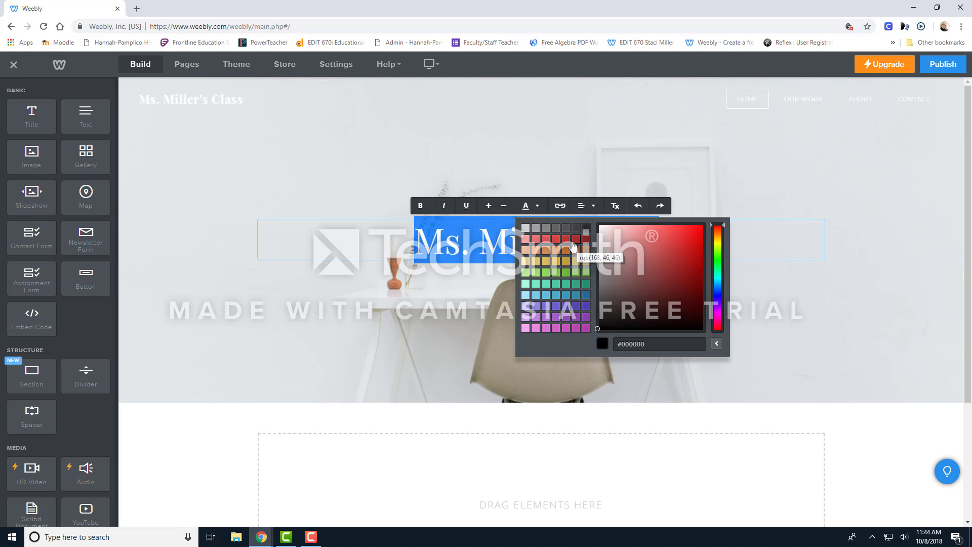
left_click(587, 319)
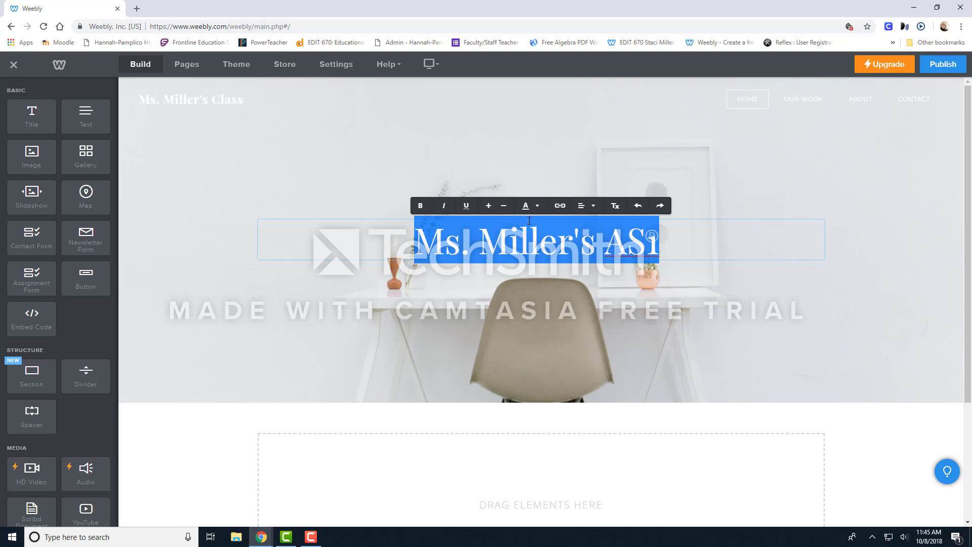
left_click(685, 288)
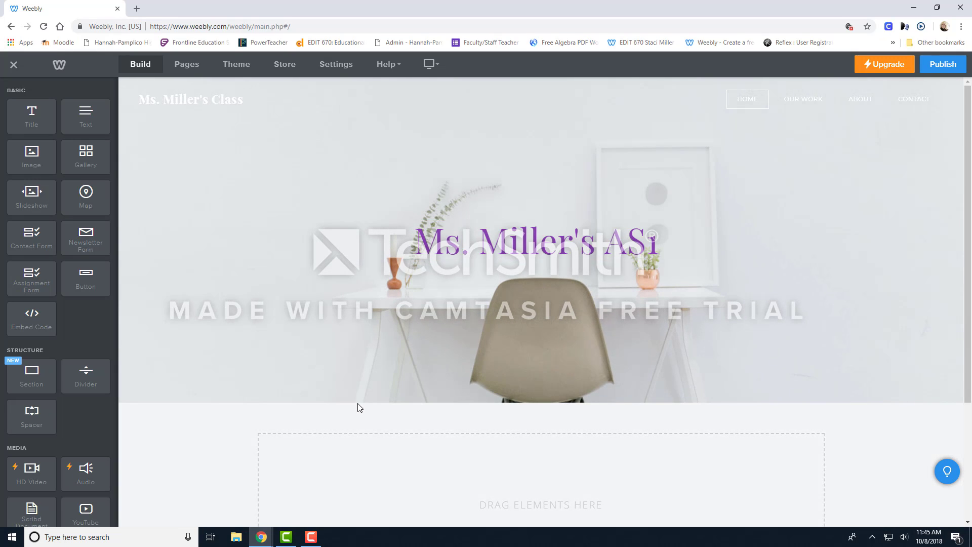
scroll(351, 391, "down", 1)
scroll(352, 391, "down", 2)
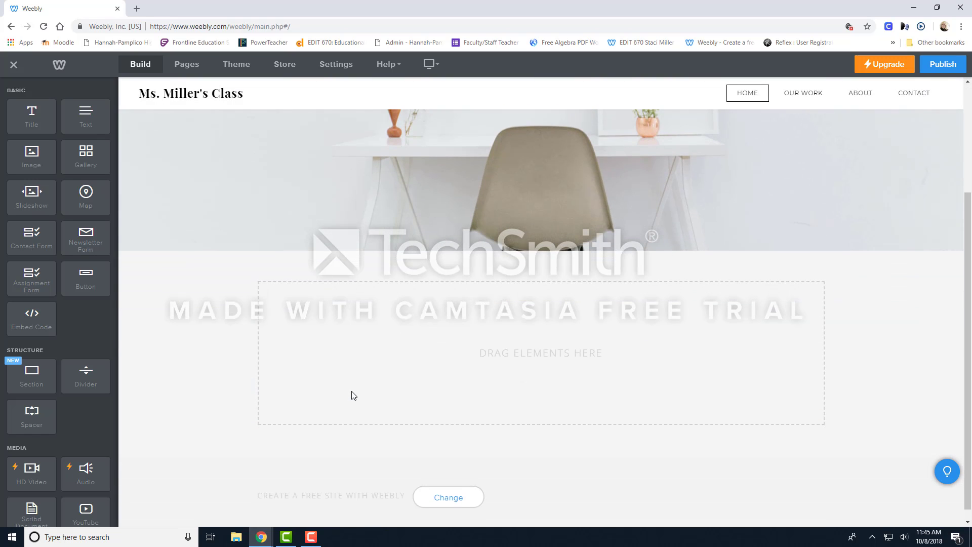
Add a standard page named "Classroom Information" to the site.
scroll(352, 394, "up", 3)
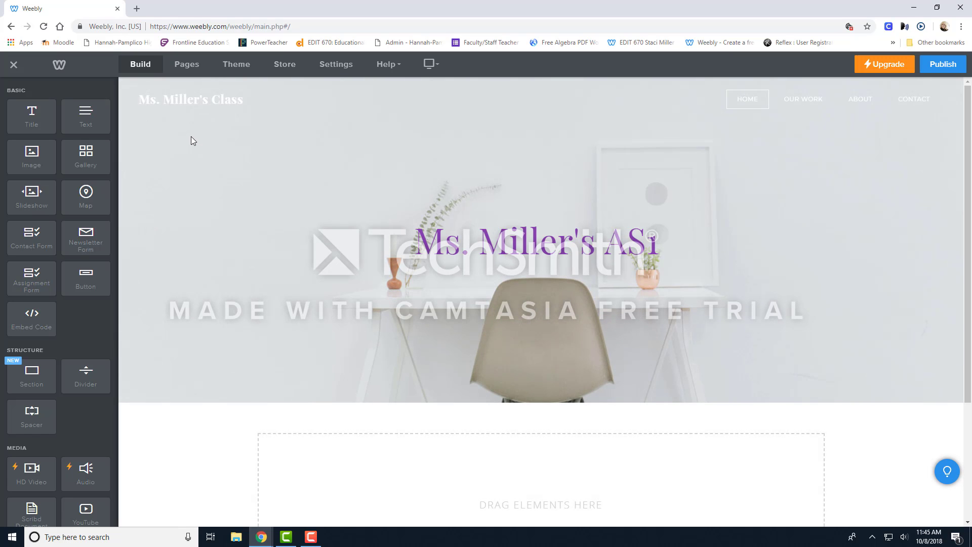
left_click(187, 68)
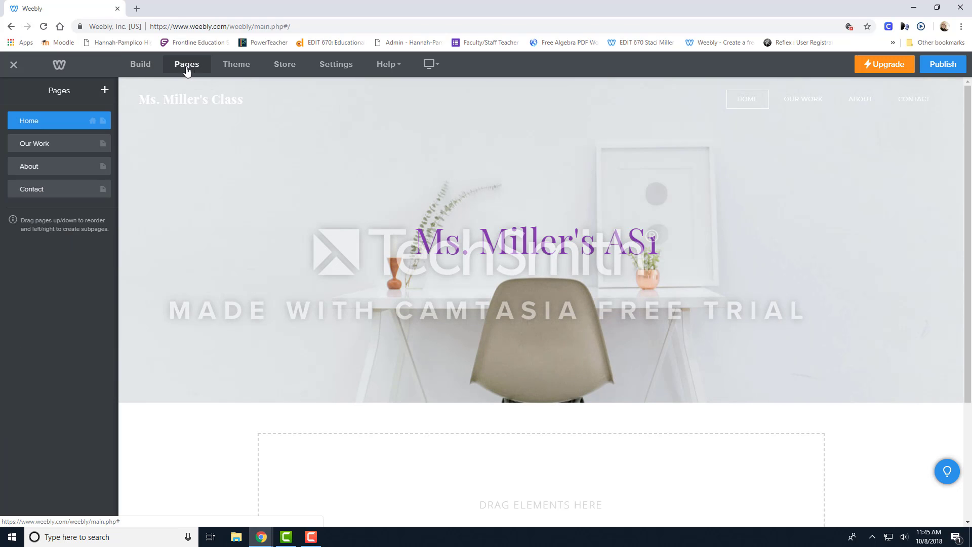
left_click(105, 90)
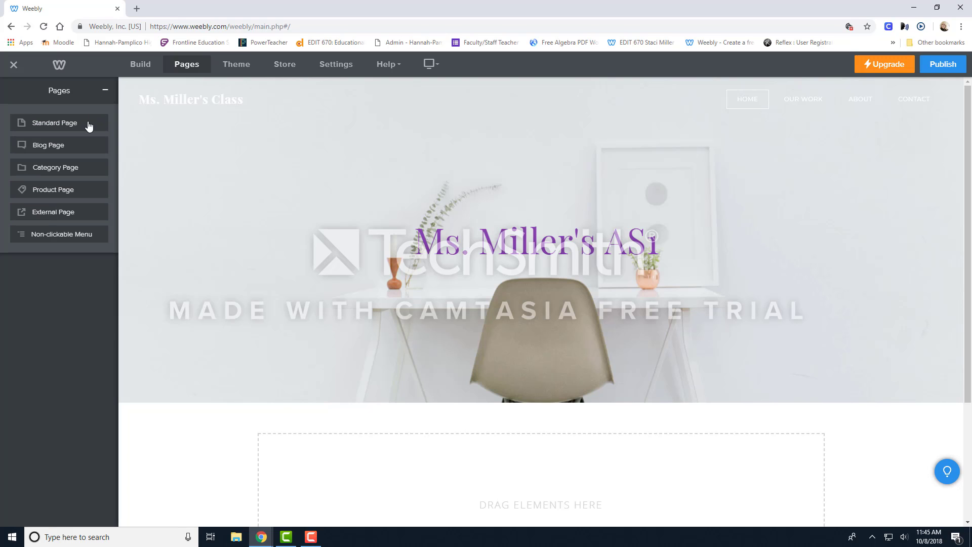
left_click(57, 126)
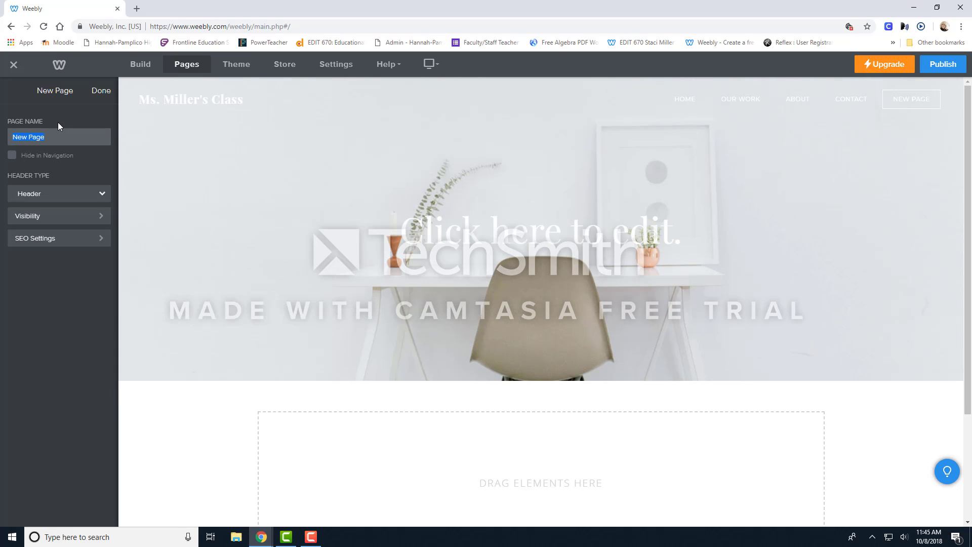
type("Classroom Information")
Try the Splash, No Header and Header options as the header type of the Classroom Information page.
left_click(103, 195)
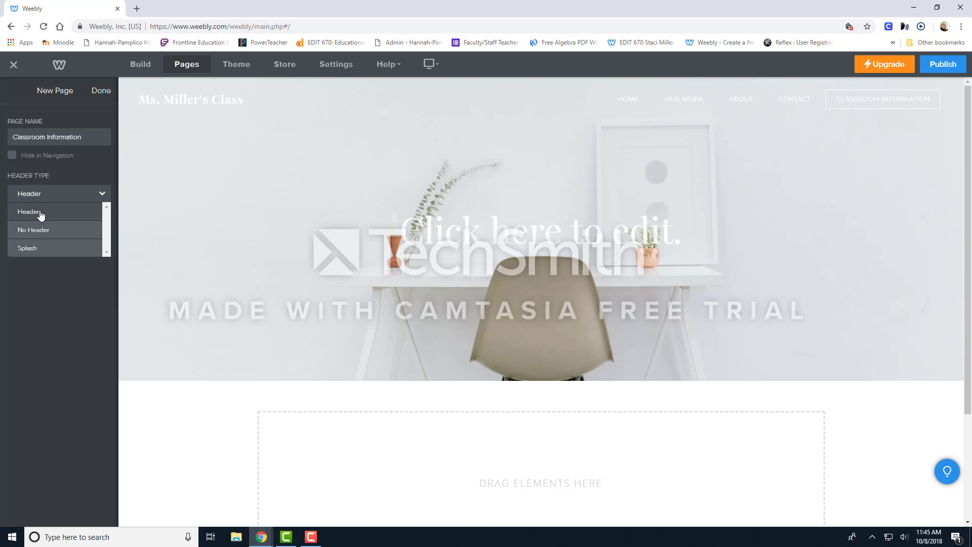
left_click(38, 272)
left_click(69, 196)
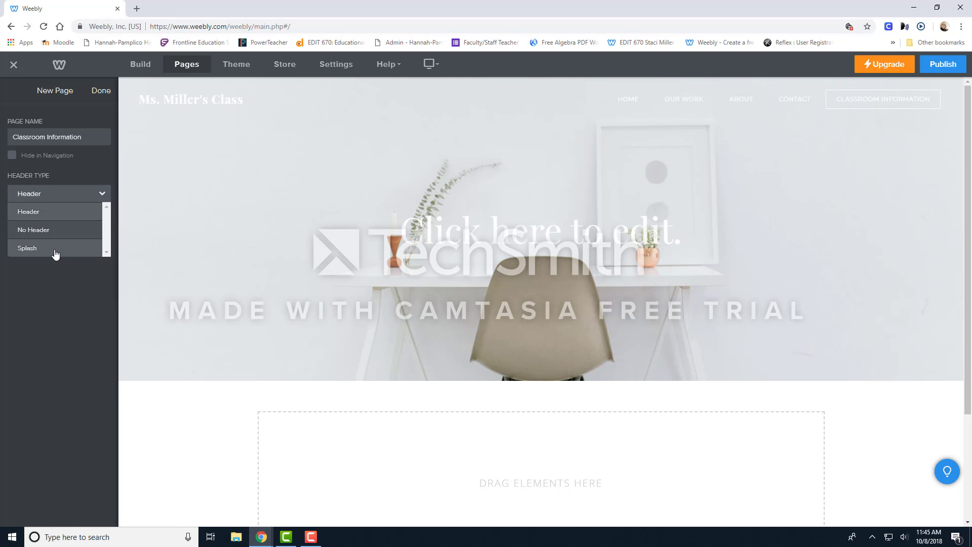
left_click(55, 250)
left_click(51, 194)
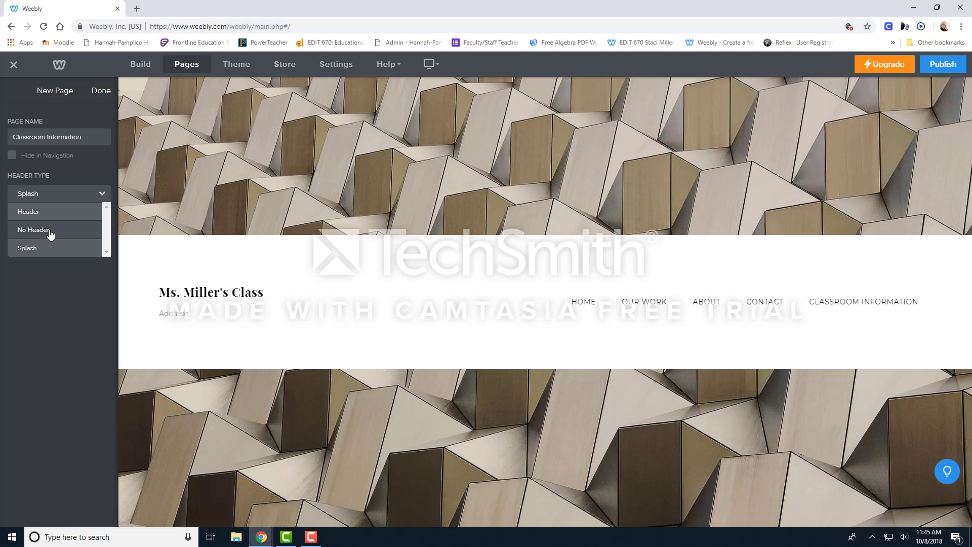
left_click(50, 231)
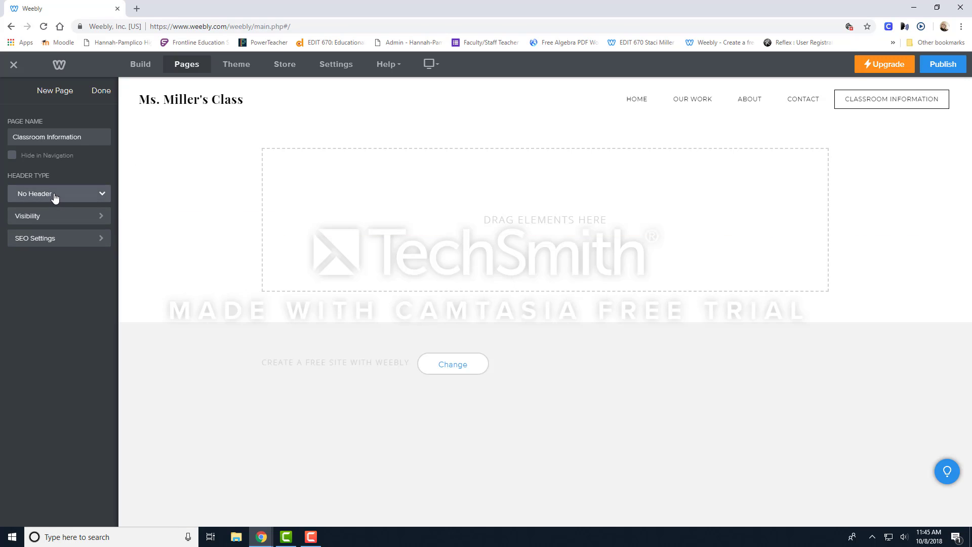
left_click(59, 198)
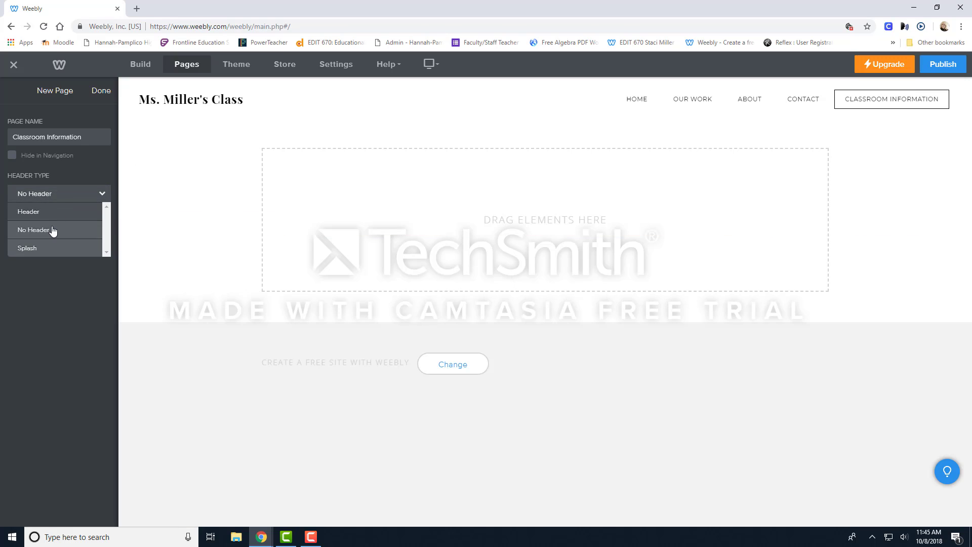
left_click(55, 217)
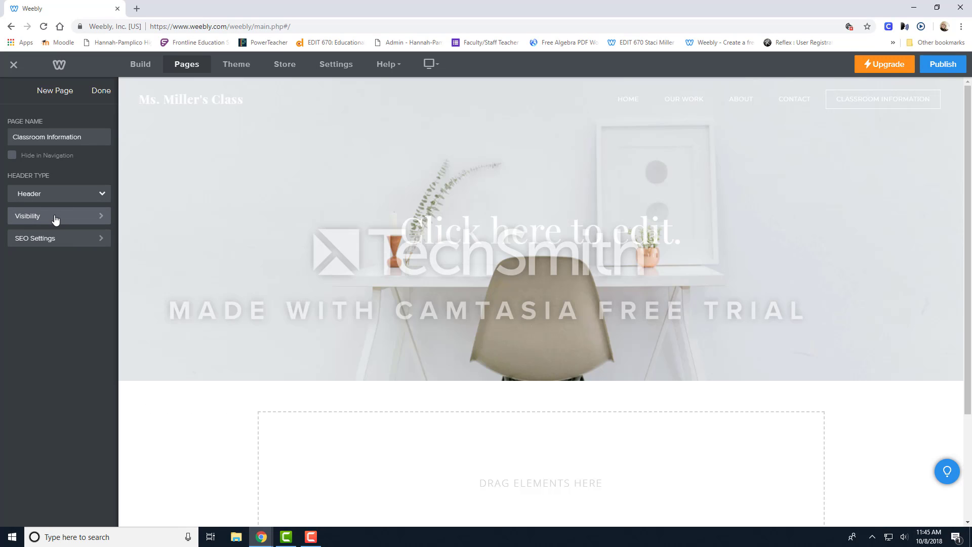
Set the Classroom Information page's header type to No Header and move the page directly below Home in the page order.
left_click(82, 198)
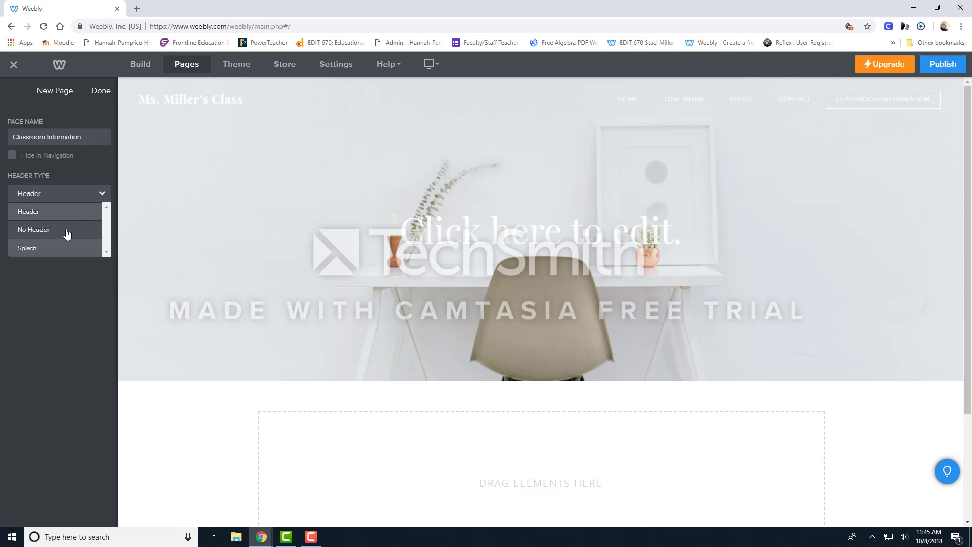
left_click(57, 231)
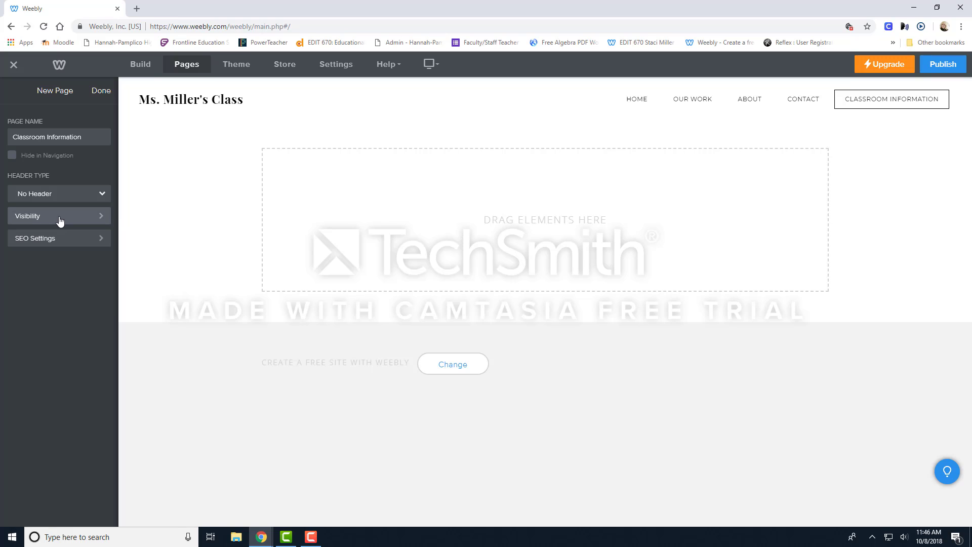
left_click(101, 91)
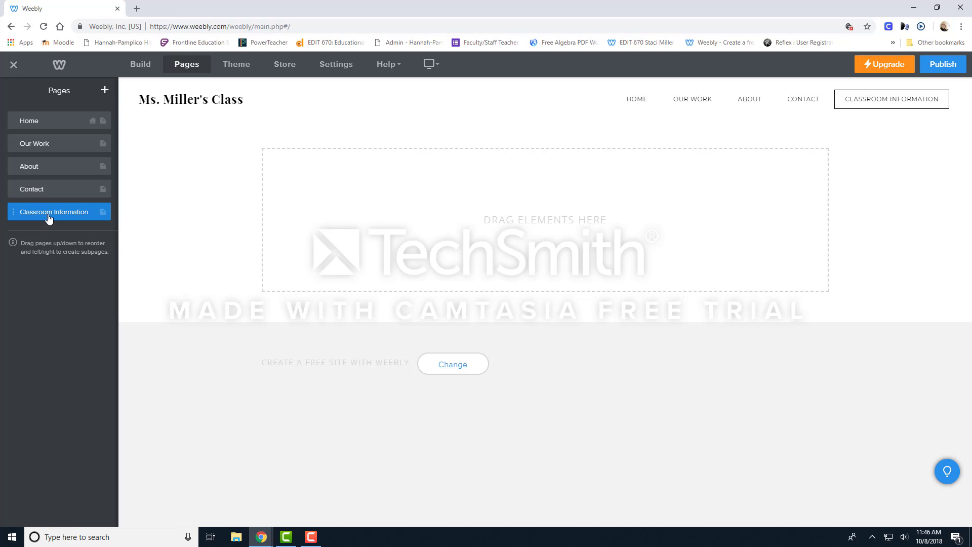
left_click_drag(50, 217, 47, 147)
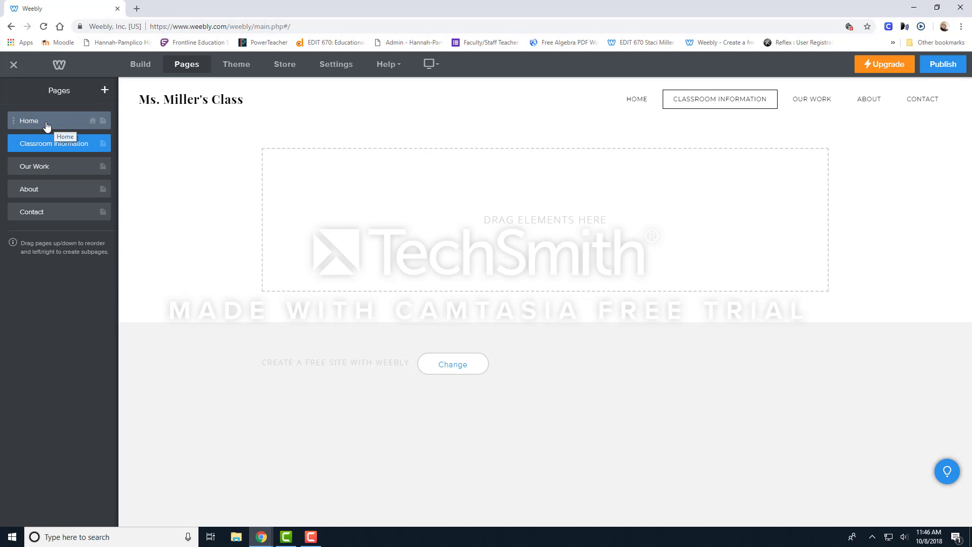
Add a Title element reading "Classroom Information" to the content area of the Classroom Information page.
left_click(45, 124)
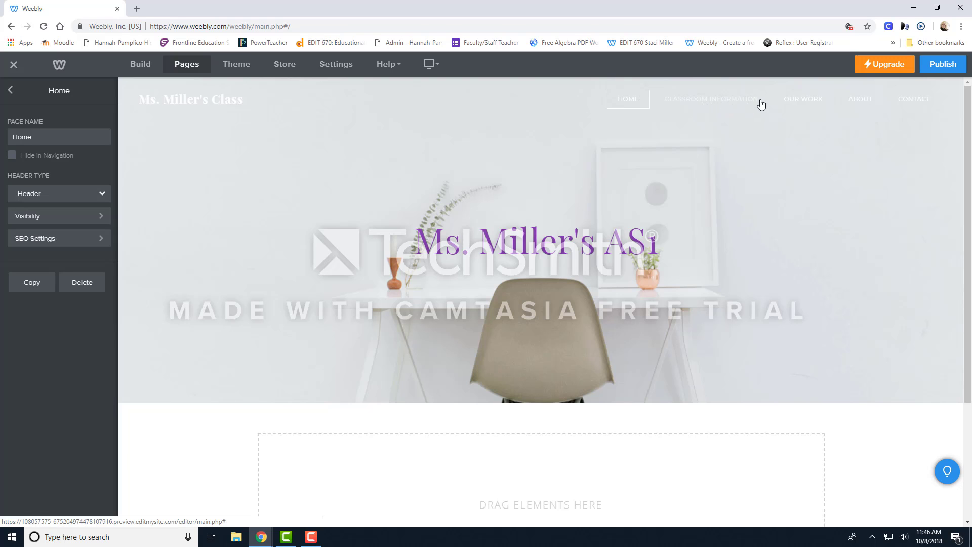
left_click(695, 99)
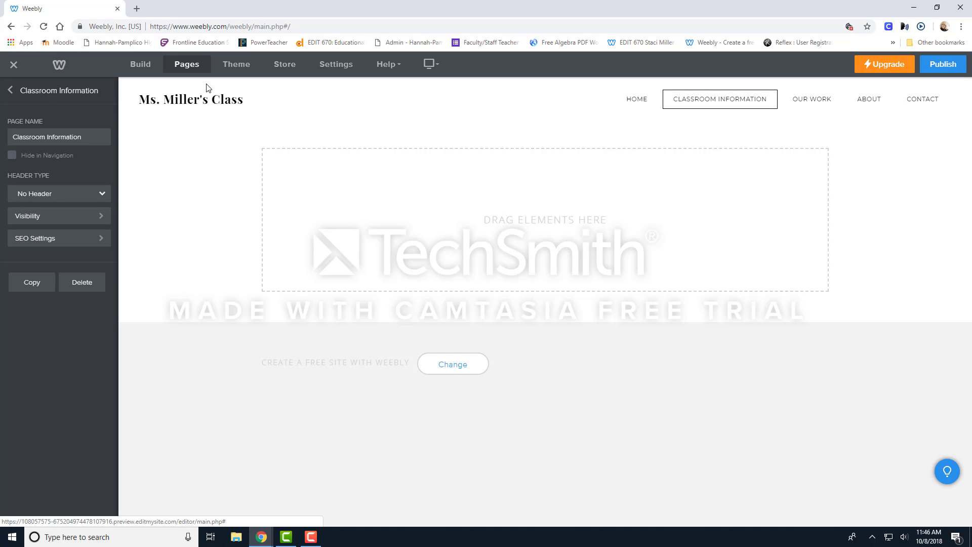
left_click(141, 66)
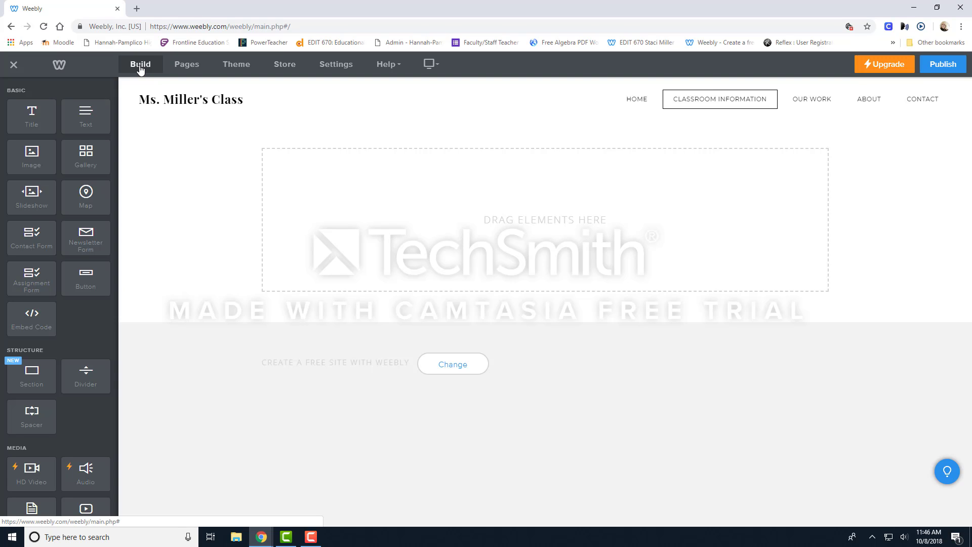
left_click_drag(32, 122, 299, 160)
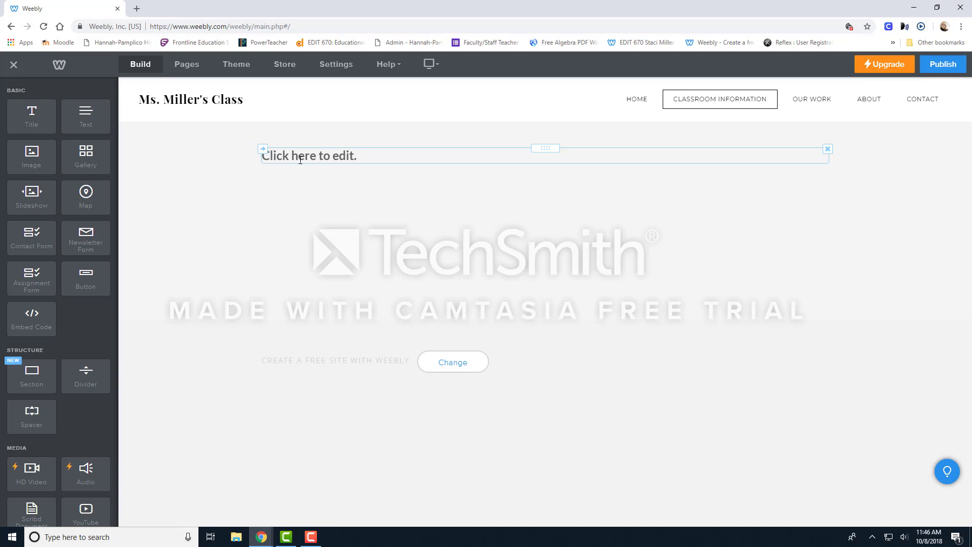
left_click(375, 154)
type("Class")
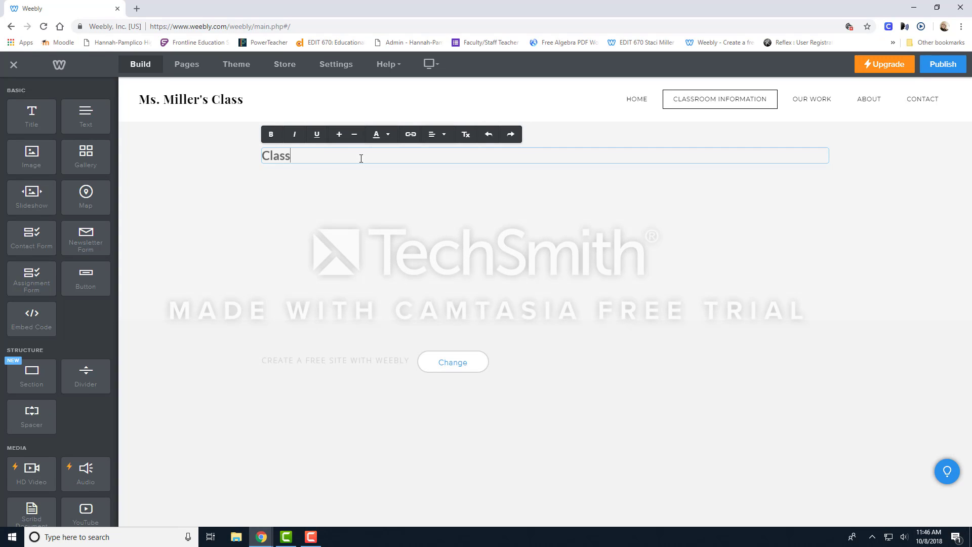
type("room Information")
left_click(374, 178)
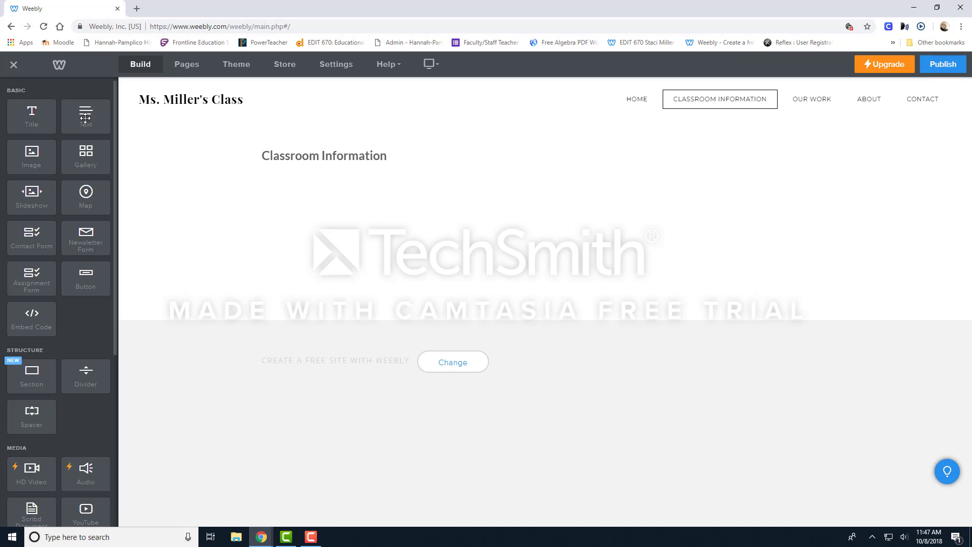
Add a Text element below the title reading "Welcome to my class! I look forward to working with you this school year.".
left_click_drag(85, 117, 319, 237)
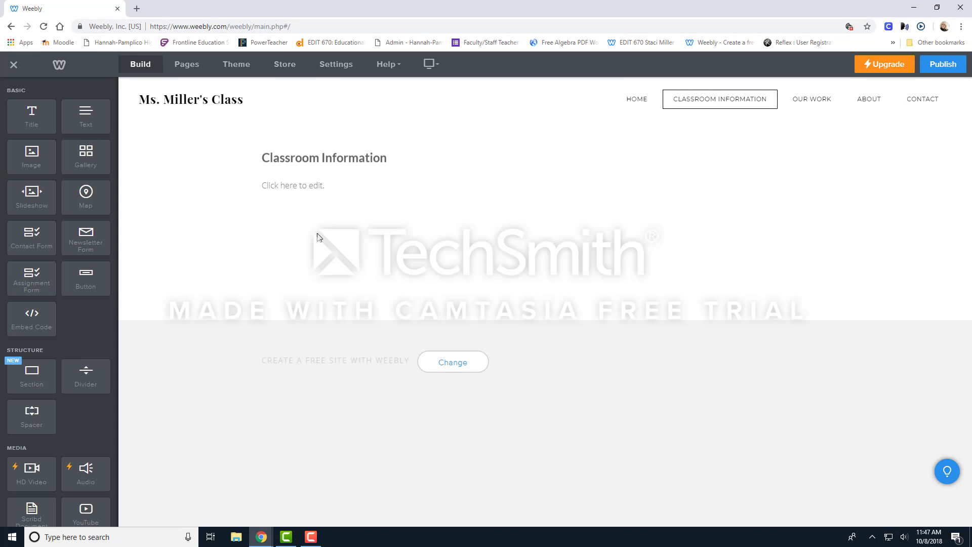
left_click(323, 182)
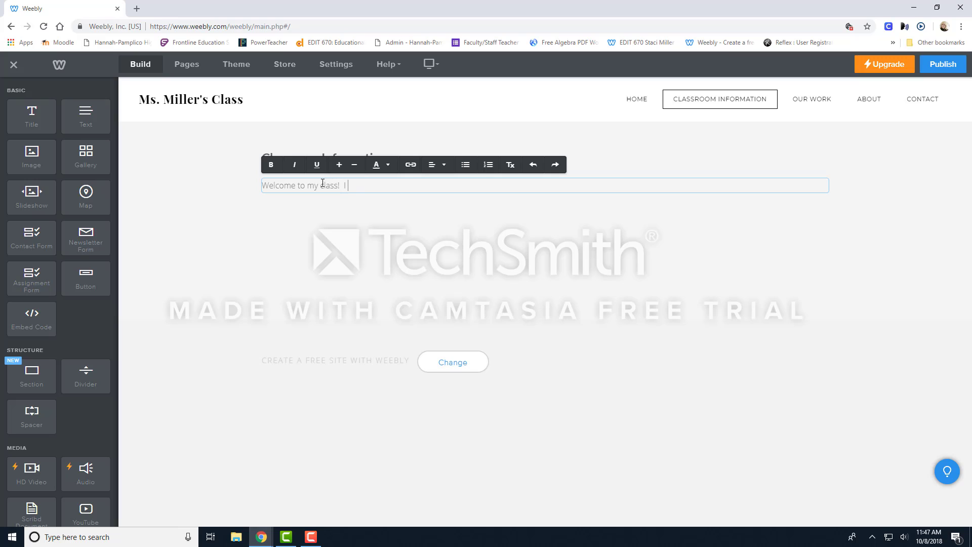
type("Welcome to my class!  I look forward to working with you this scho")
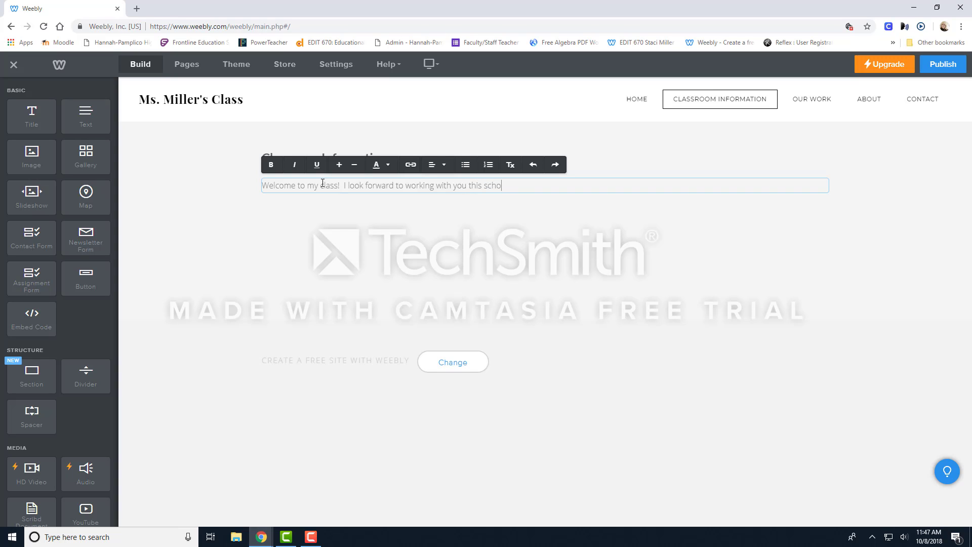
type("ol year.")
key("Return")
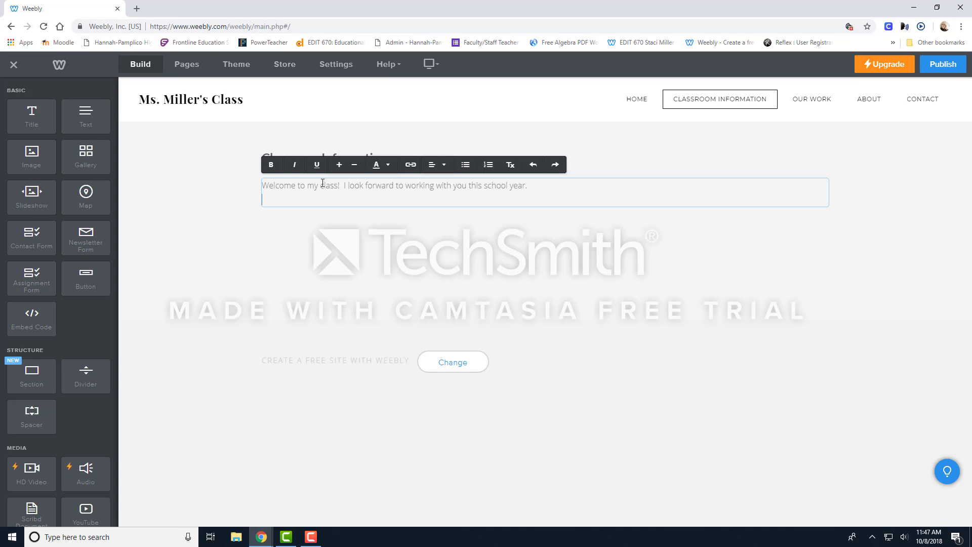
left_click(323, 237)
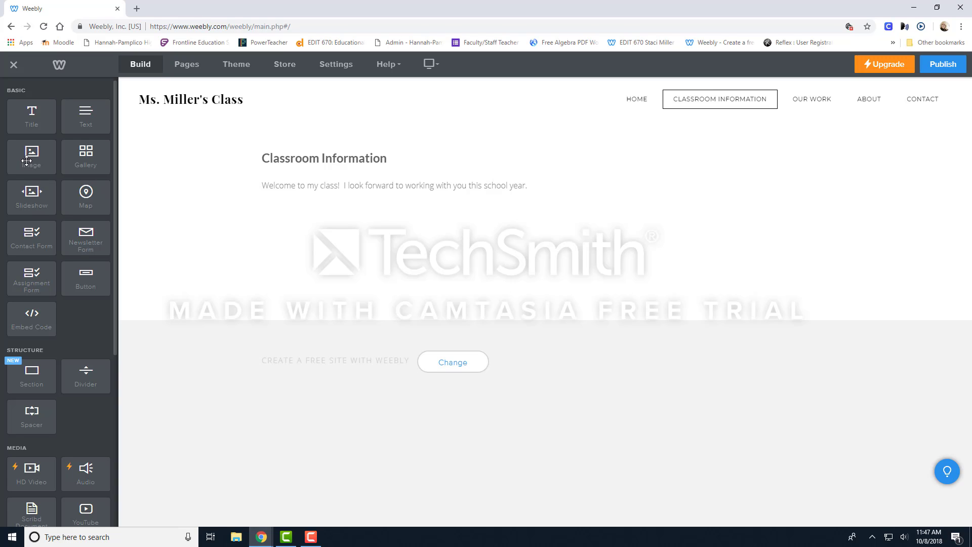
Add an Image element below the welcome text and search the image library for "School".
left_click_drag(26, 160, 304, 233)
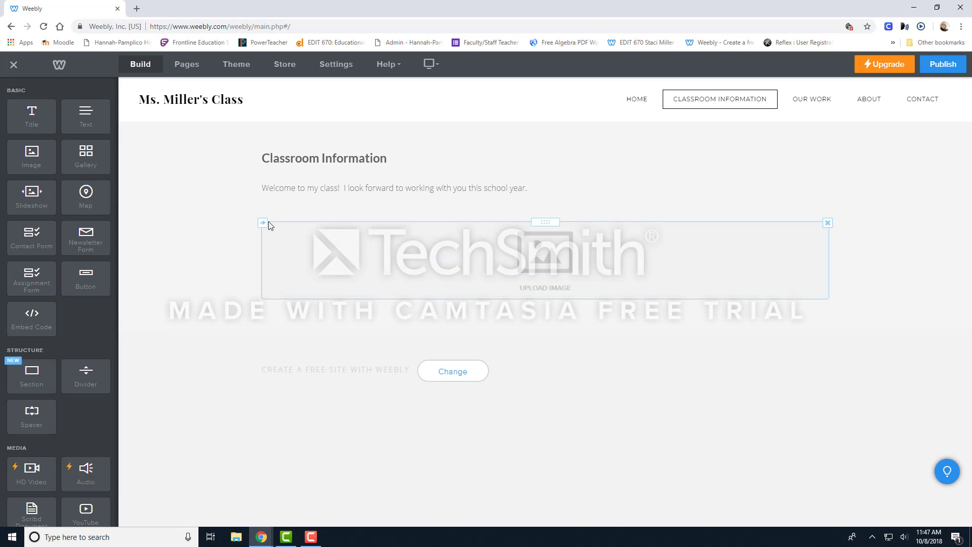
left_click(551, 250)
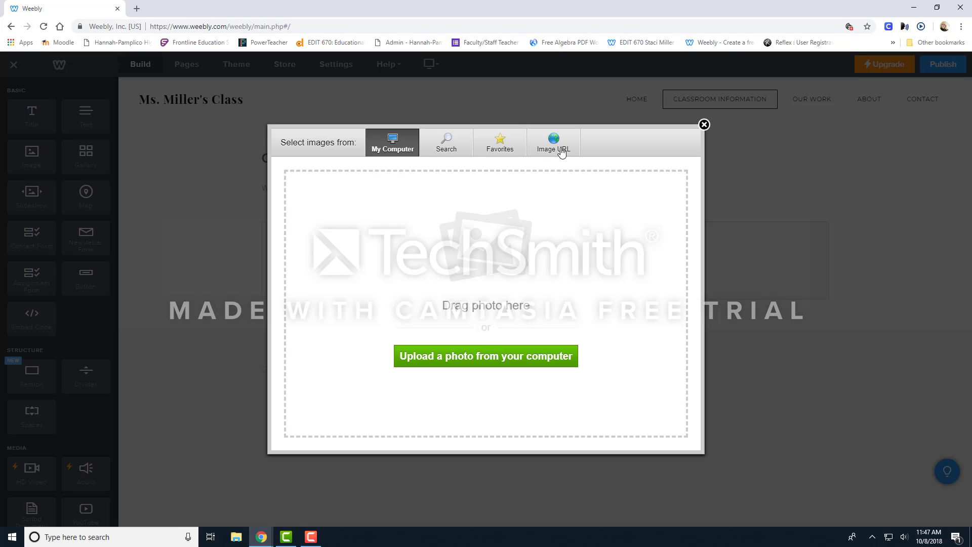
left_click(448, 144)
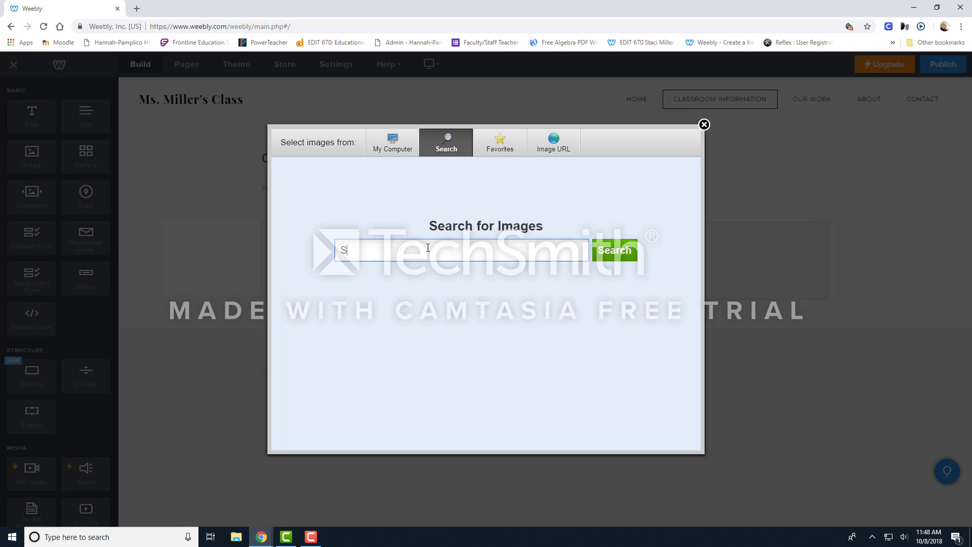
key("Return")
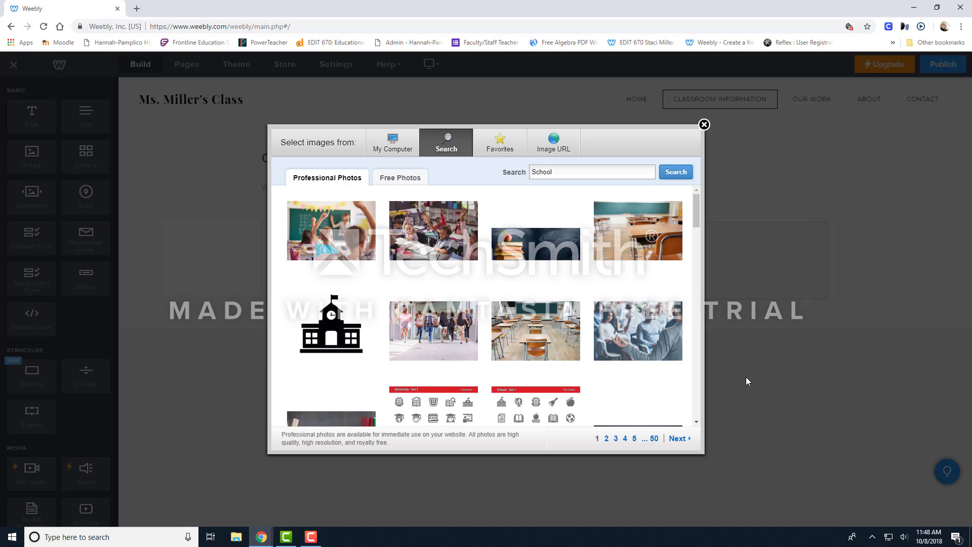
Choose the free photo of the red folder, apple and "Back to School" letter tiles from the School results for the image element.
scroll(693, 405, "down", 4)
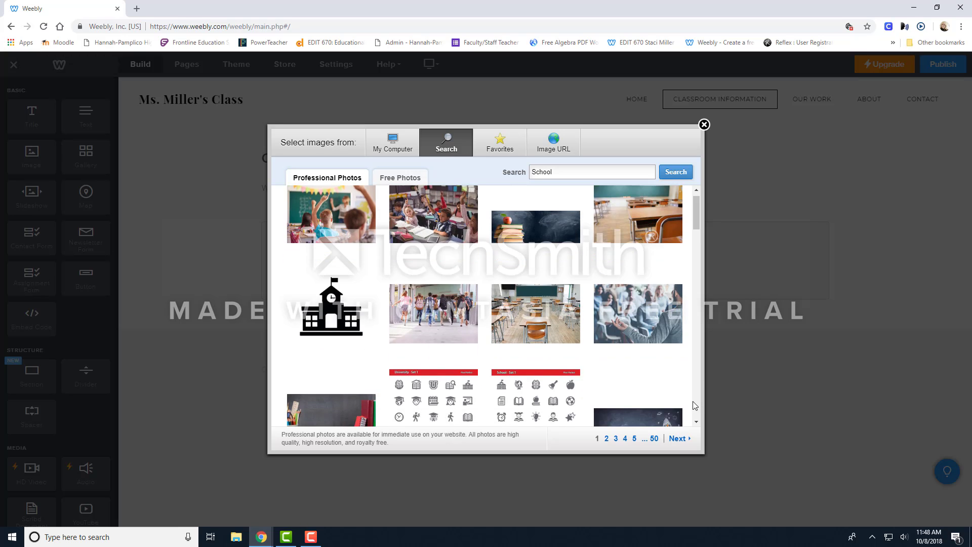
scroll(693, 408, "down", 5)
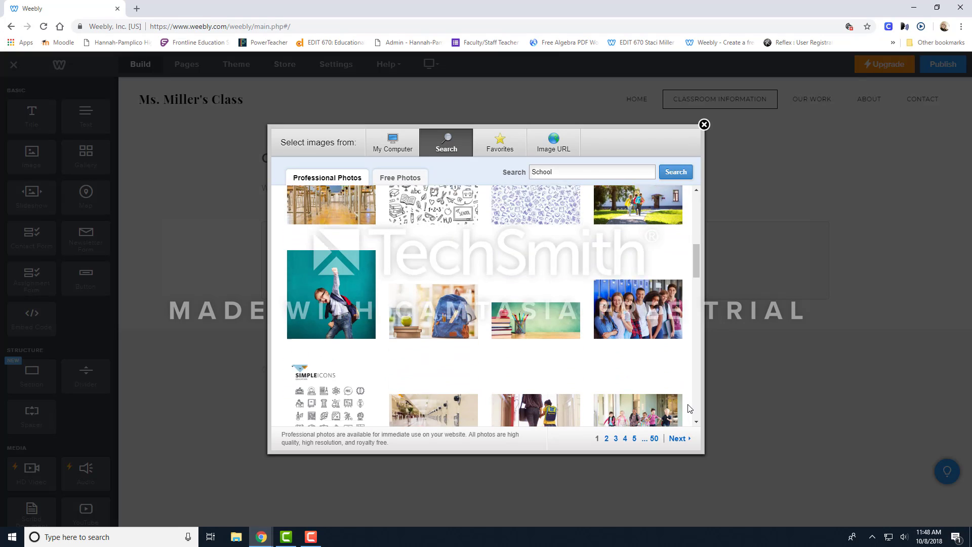
scroll(689, 408, "down", 3)
scroll(689, 408, "up", 5)
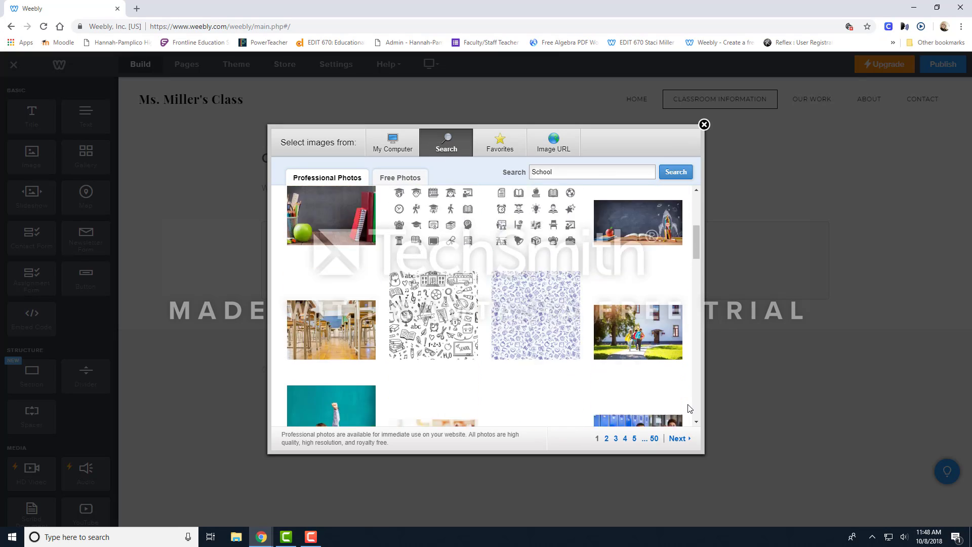
left_click(403, 178)
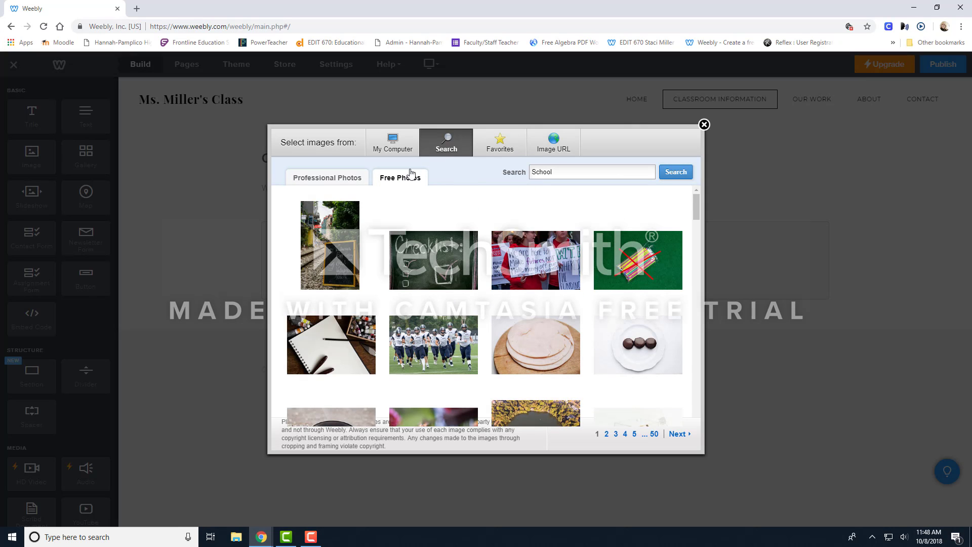
scroll(658, 405, "down", 4)
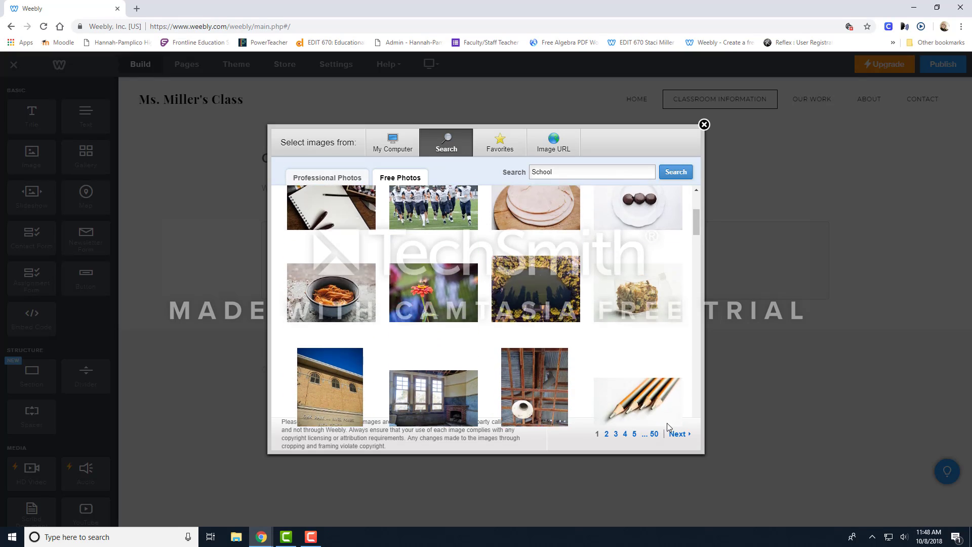
scroll(670, 422, "down", 5)
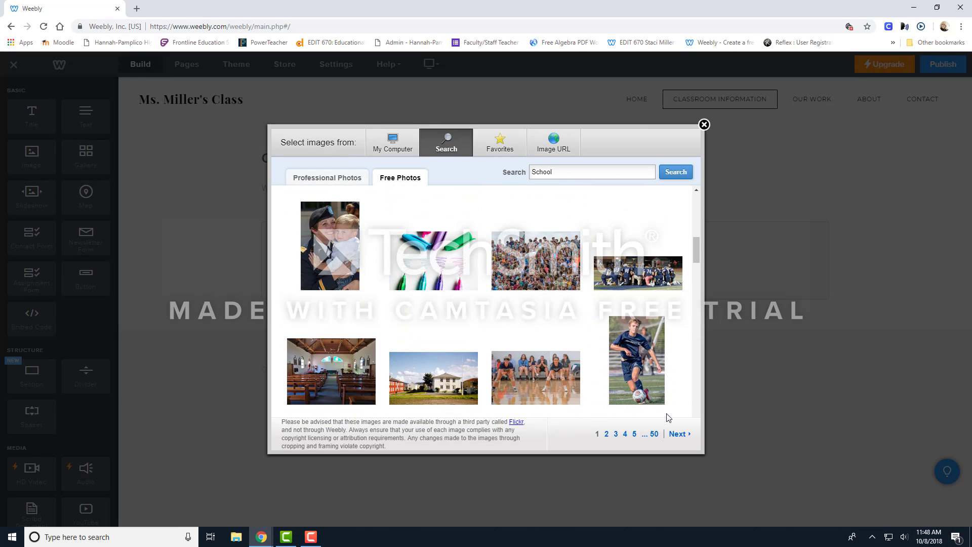
scroll(668, 417, "down", 2)
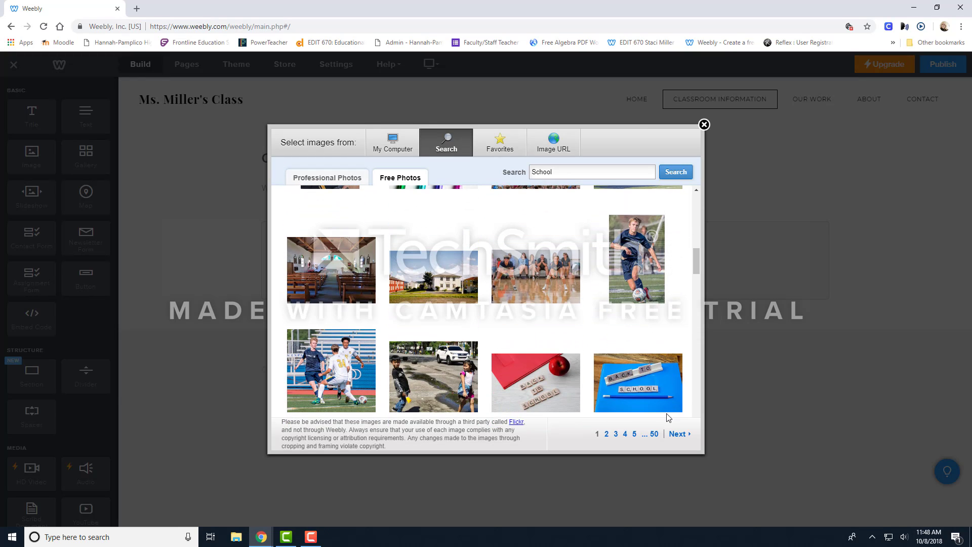
scroll(668, 417, "down", 1)
mouse_move(532, 332)
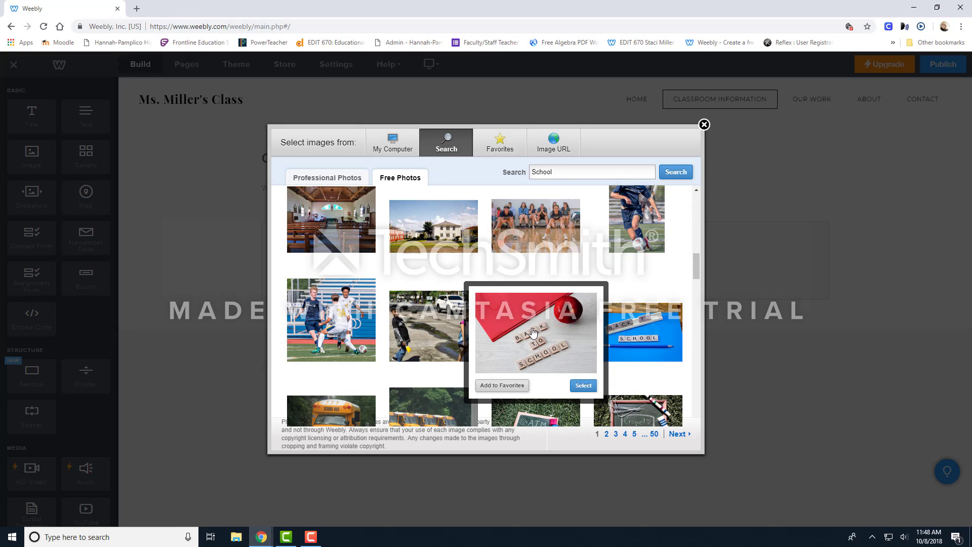
left_click(577, 387)
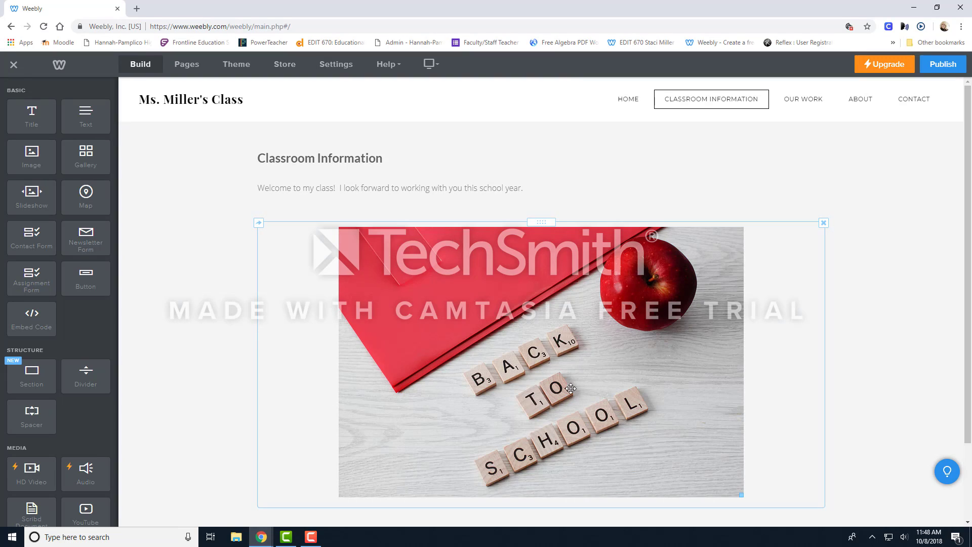
scroll(571, 388, "down", 2)
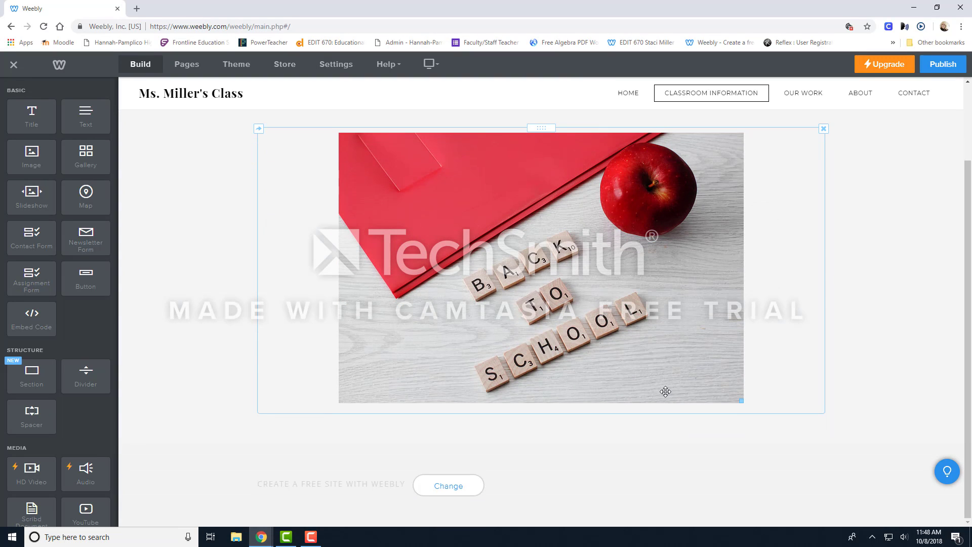
scroll(666, 391, "up", 1)
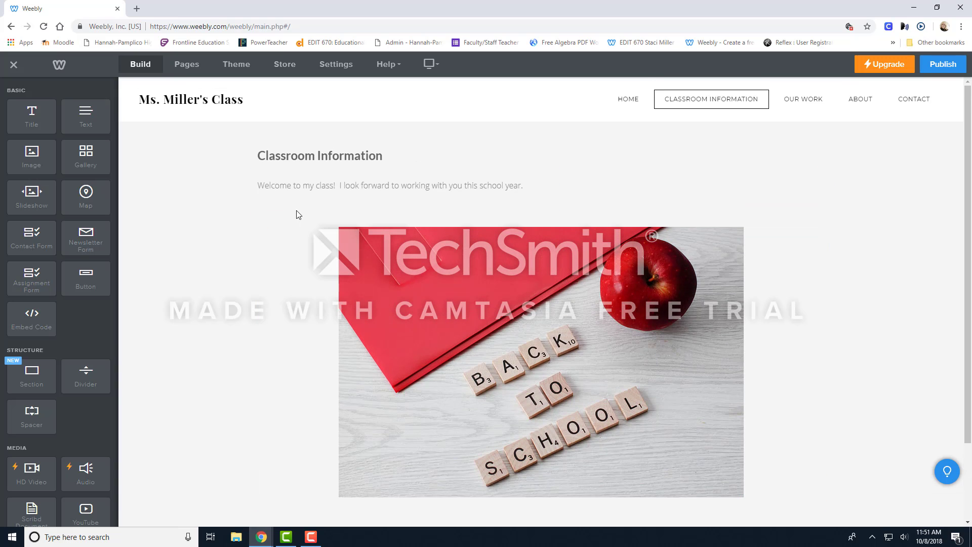
Add a Gallery element below the "Back to School" image and open its image upload dialog.
scroll(298, 215, "down", 2)
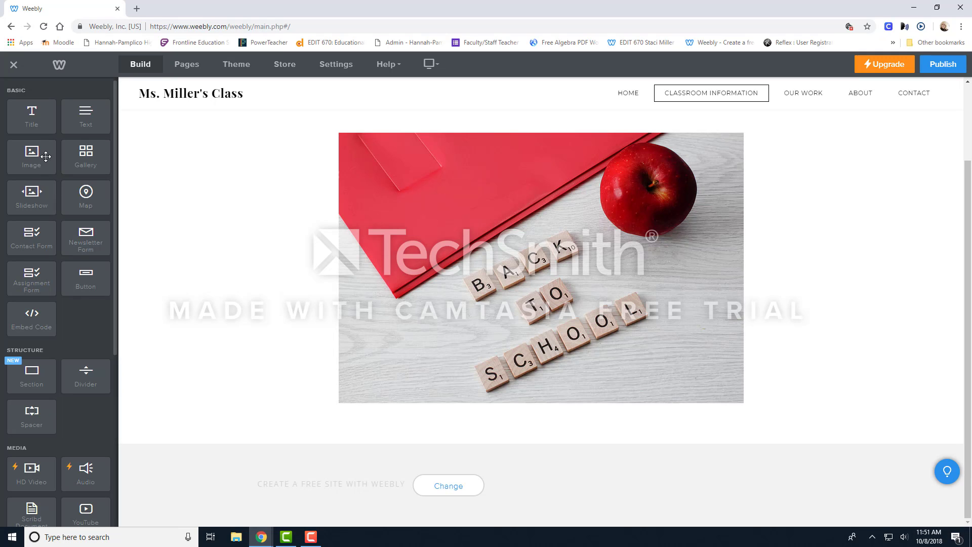
left_click_drag(82, 157, 295, 429)
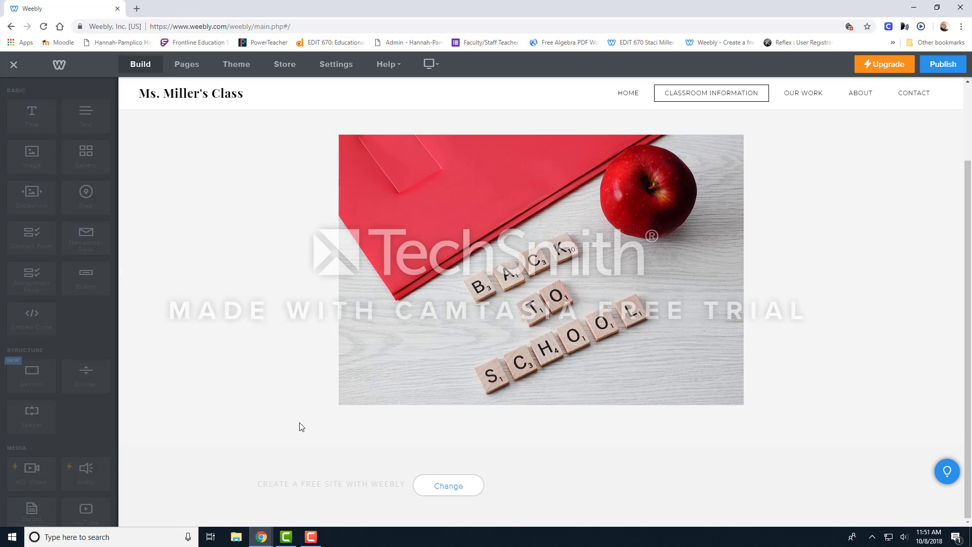
scroll(588, 505, "down", 2)
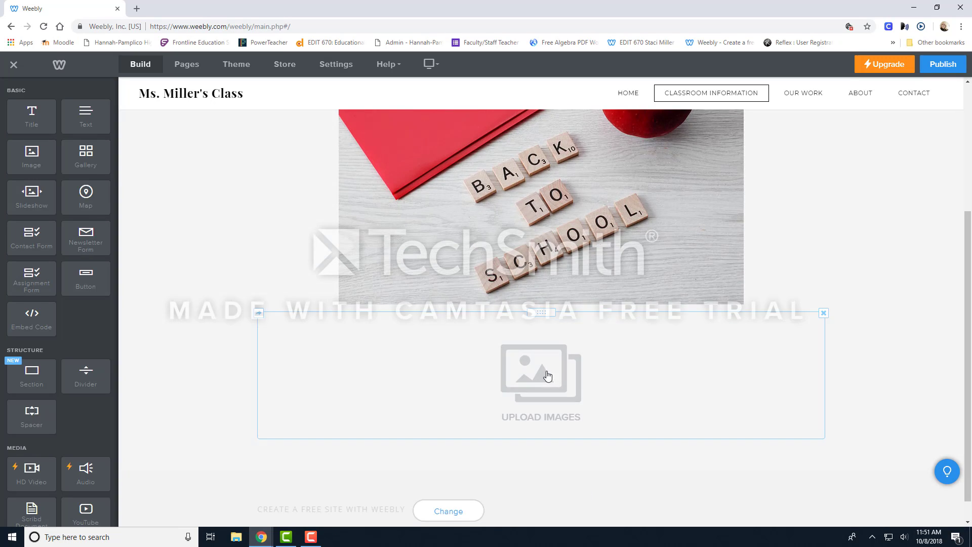
left_click(547, 373)
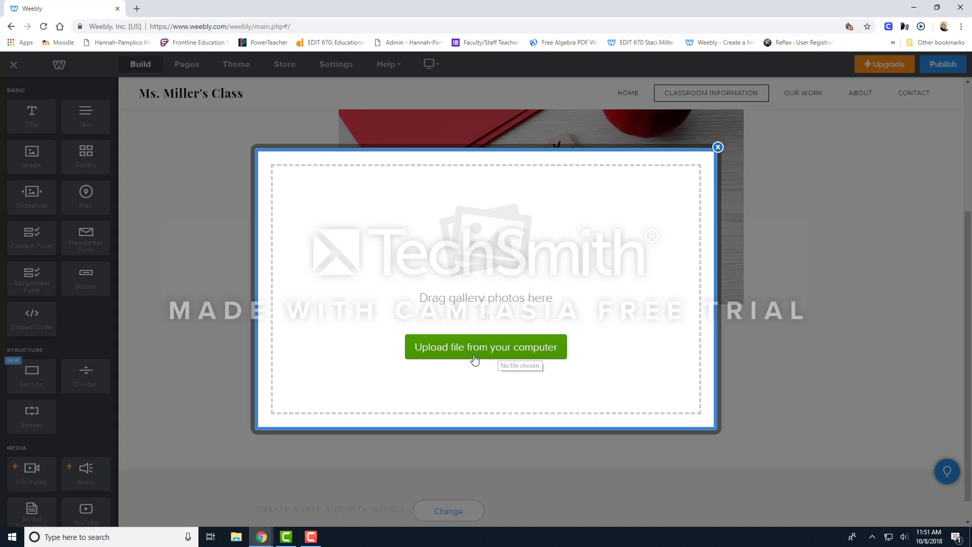
Uncover the desktop beside the browser window and upload the desktop photo whose name starts with 20181005 to the gallery.
left_click(937, 8)
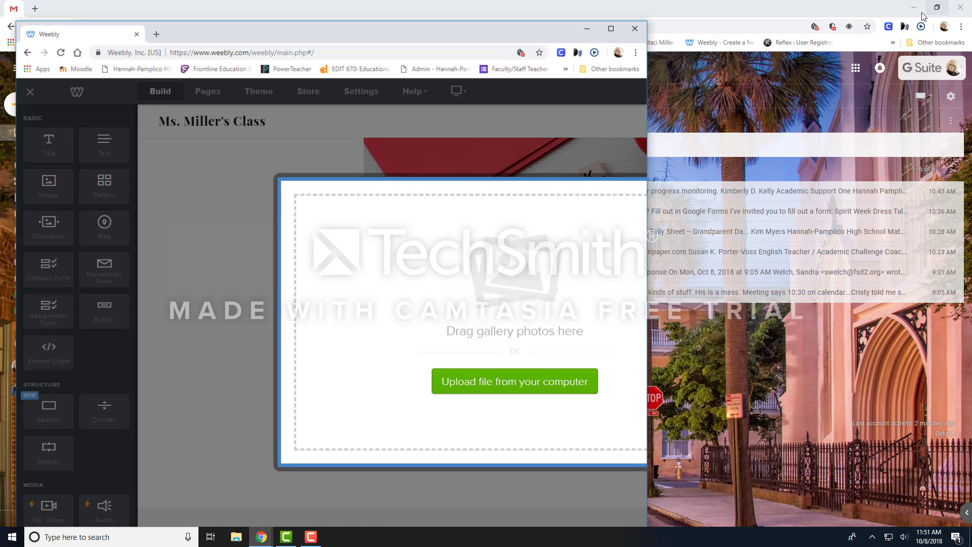
left_click(914, 7)
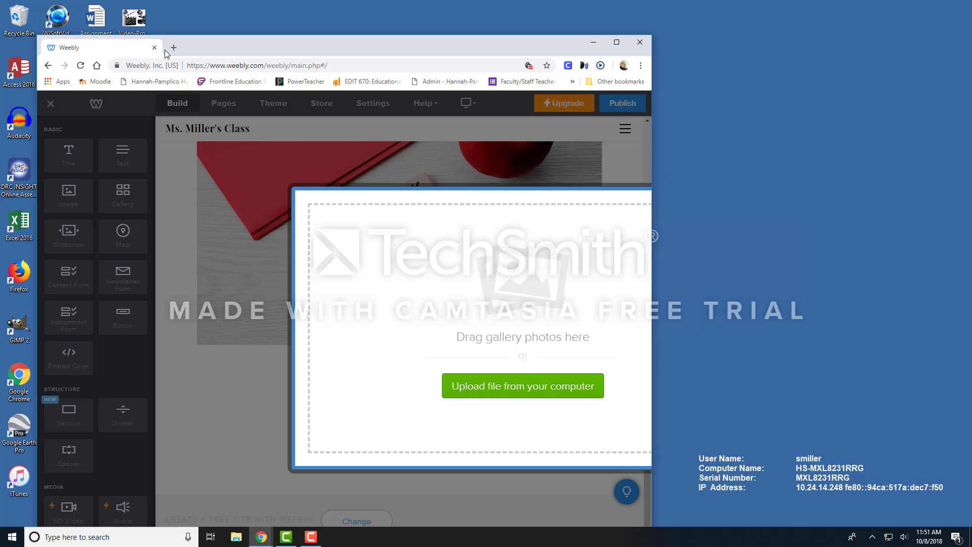
left_click_drag(245, 48, 369, 36)
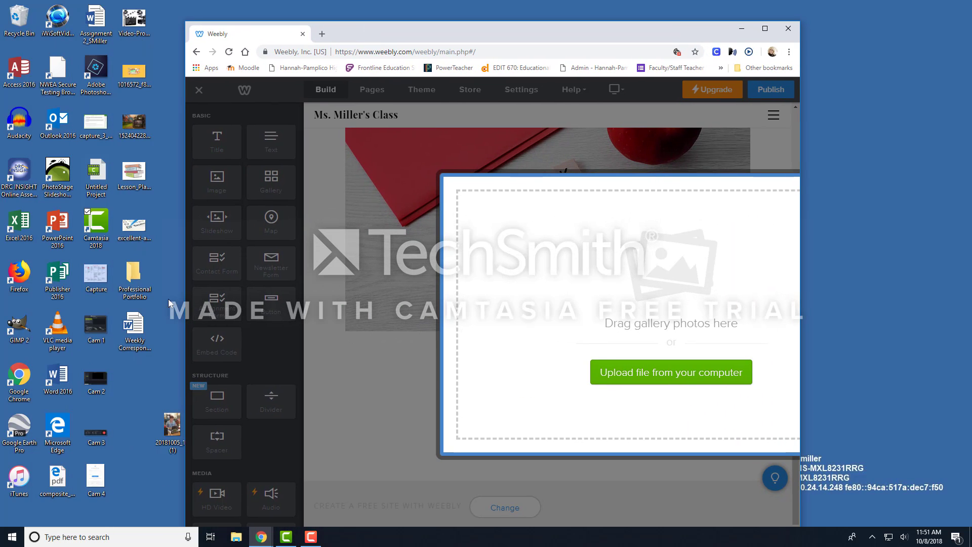
left_click(172, 438)
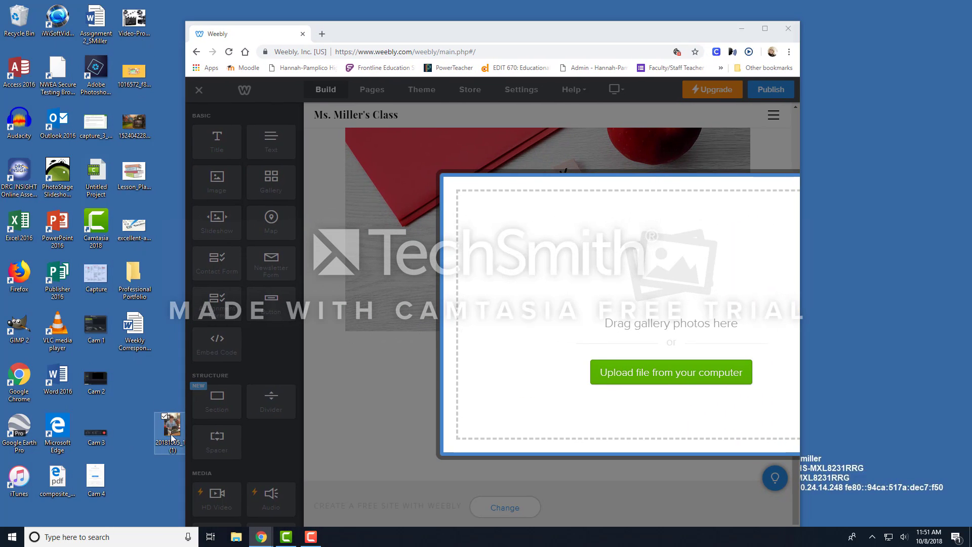
left_click_drag(172, 439, 504, 328)
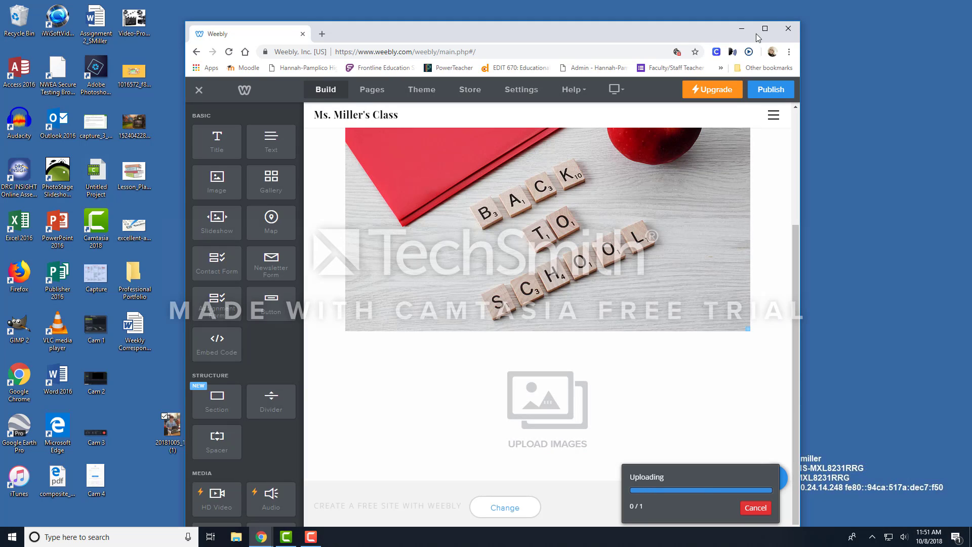
left_click(765, 28)
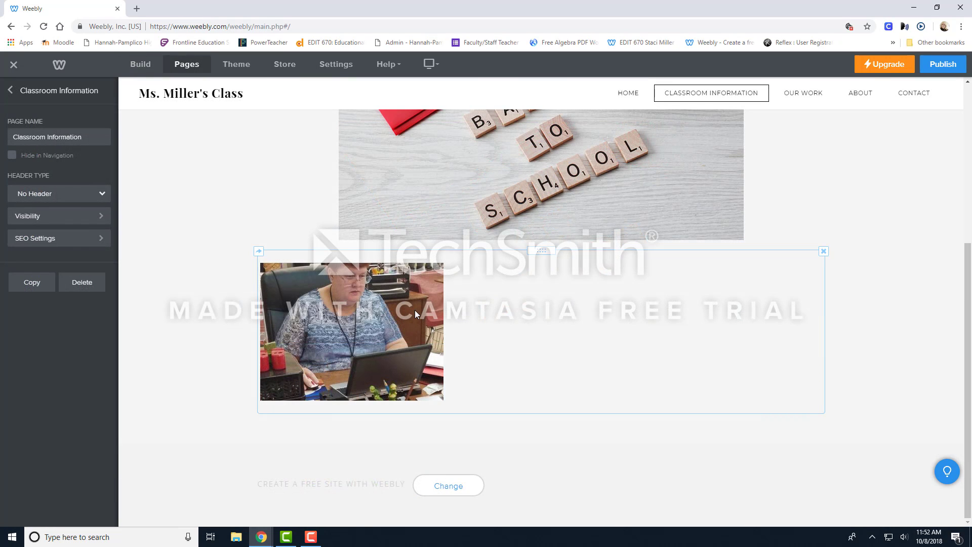
Set the gallery's number of columns to 6.
left_click(415, 314)
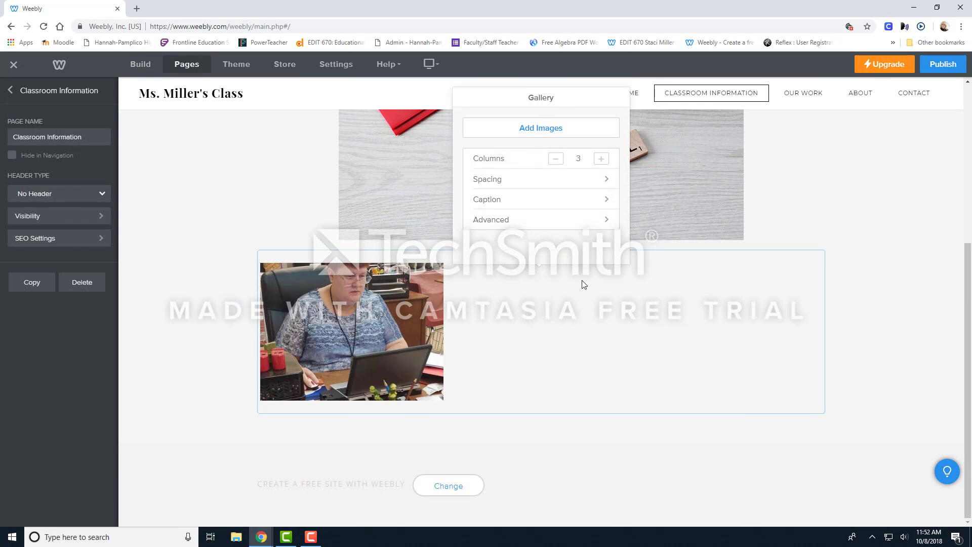
left_click(601, 160)
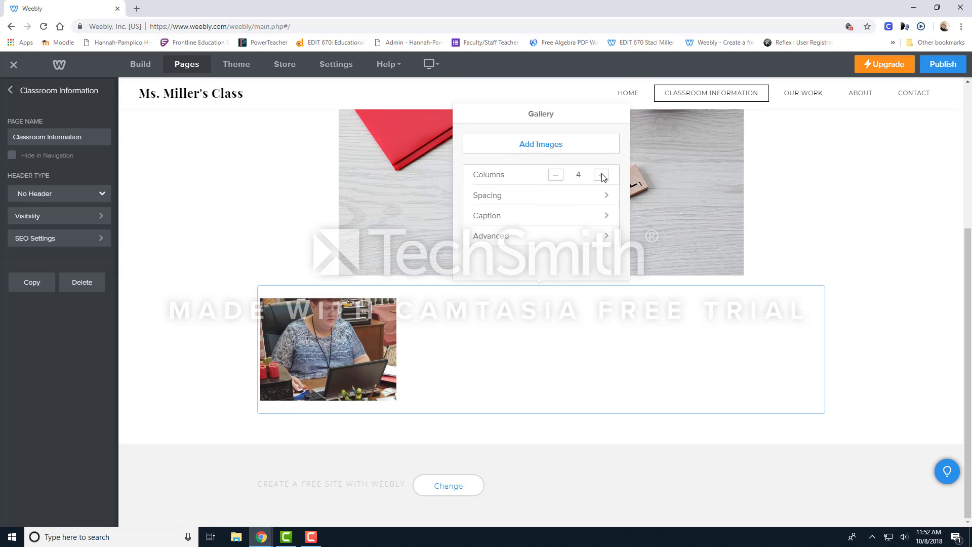
left_click(601, 175)
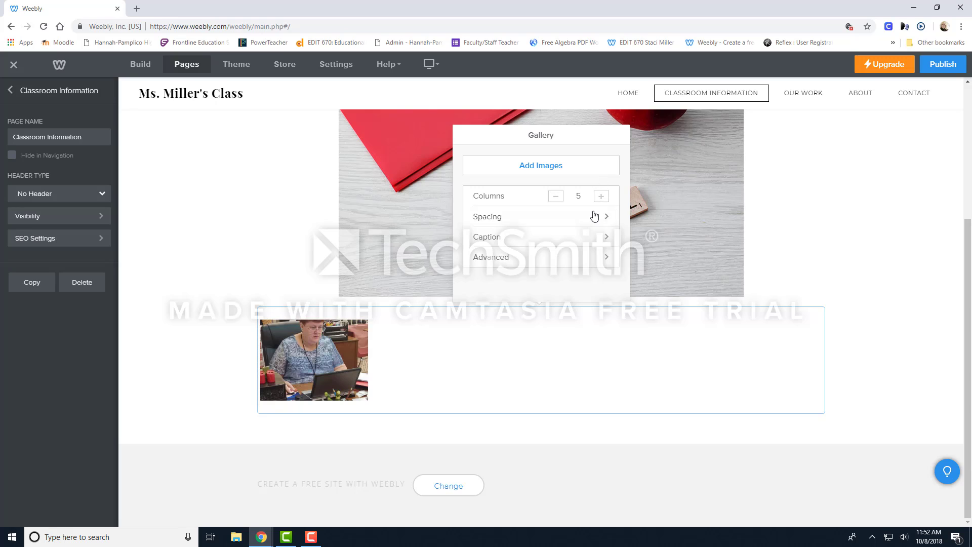
left_click(600, 196)
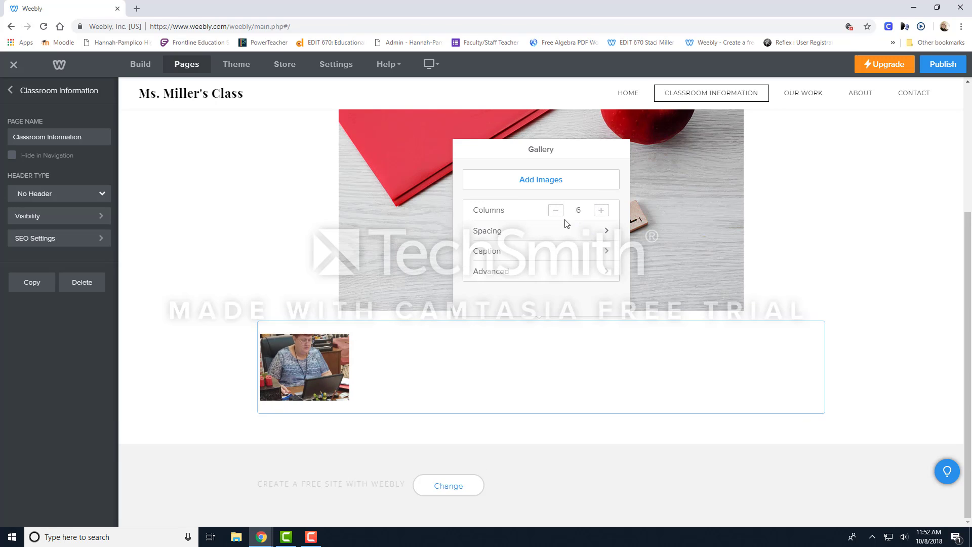
Add the desktop's "Lesson_Pla..." image of stacked schoolbooks to the gallery.
left_click(935, 8)
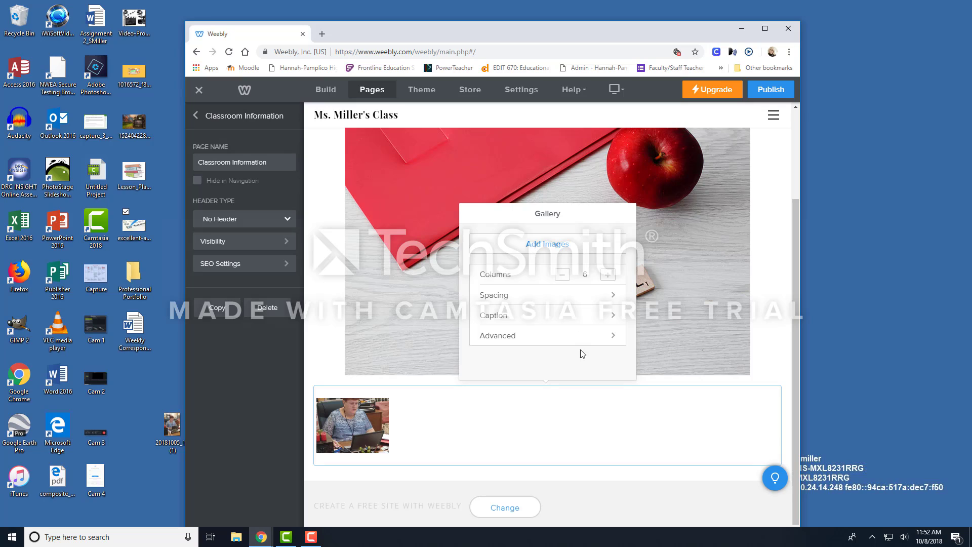
left_click(534, 250)
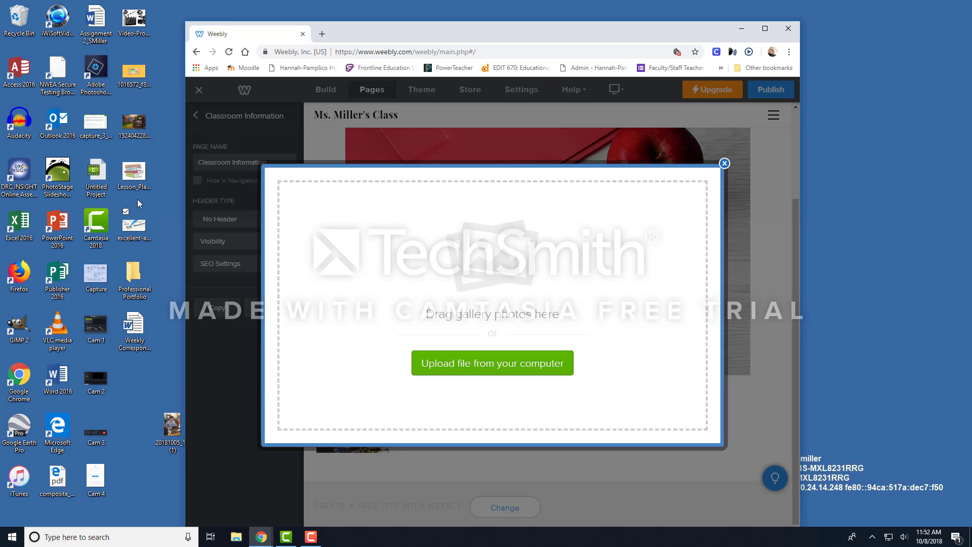
left_click_drag(135, 178, 542, 425)
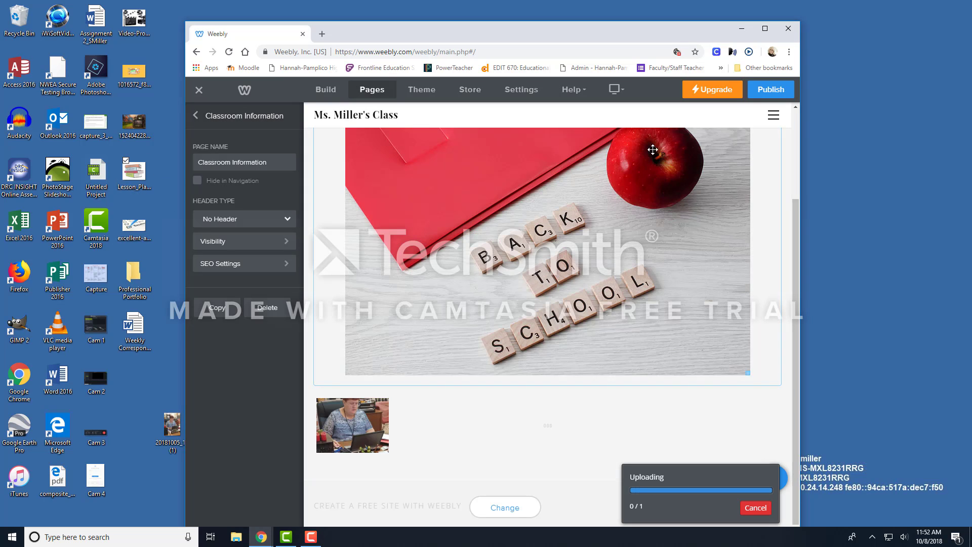
left_click(766, 28)
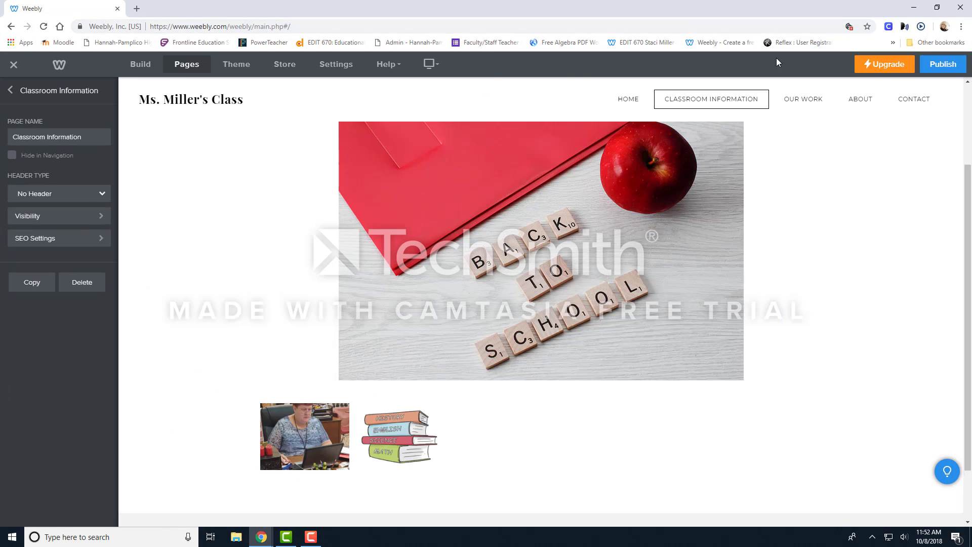
Add the desktop's "excellent-a..." checklist image to the gallery as its third picture.
left_click(521, 444)
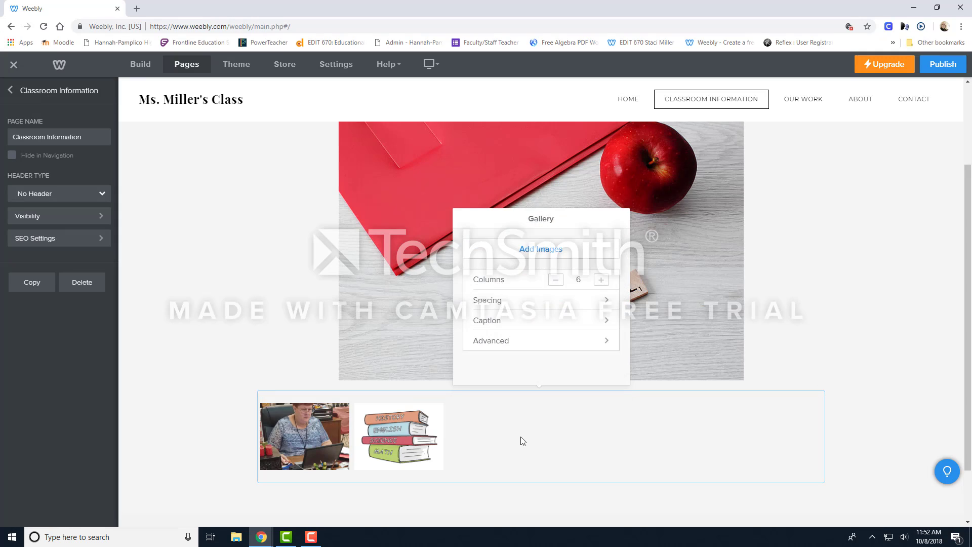
left_click(552, 249)
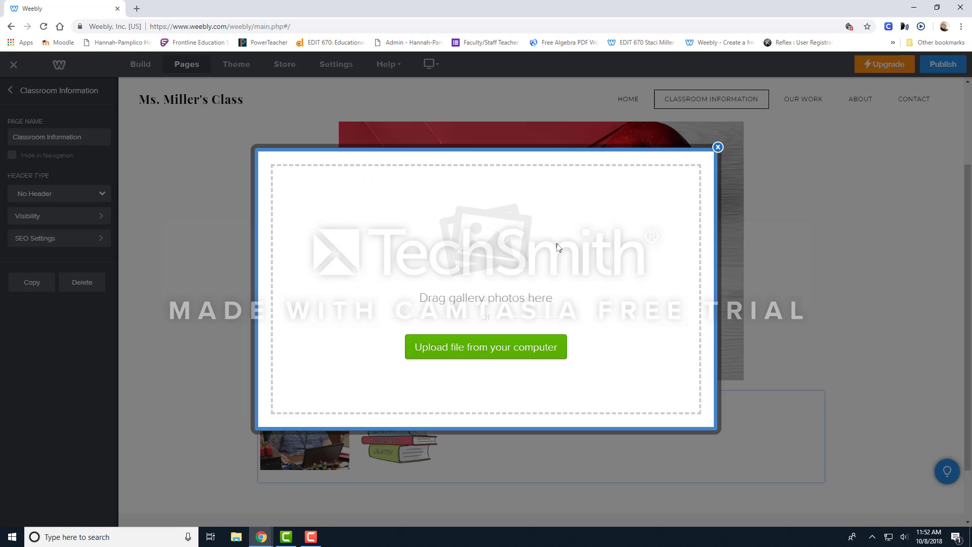
left_click(937, 7)
left_click_drag(144, 238, 590, 222)
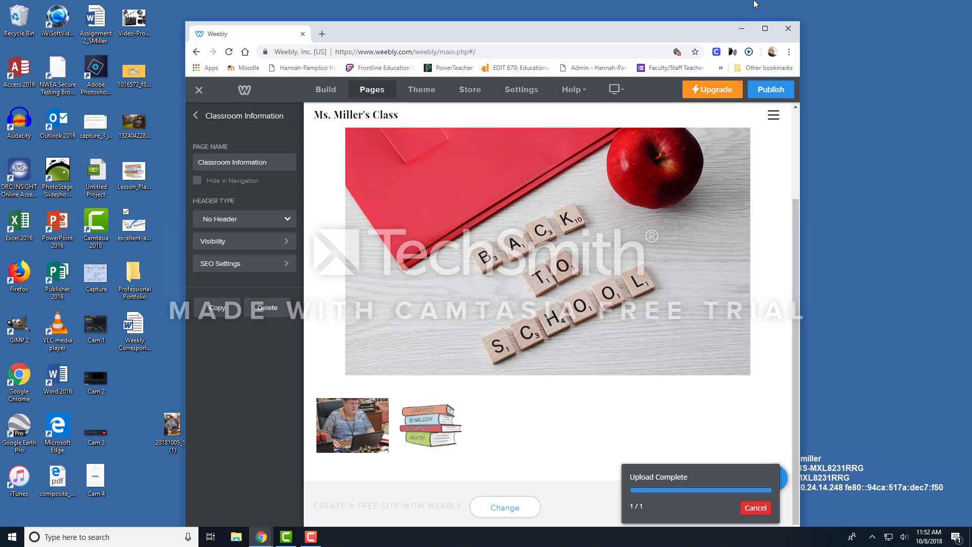
left_click(765, 29)
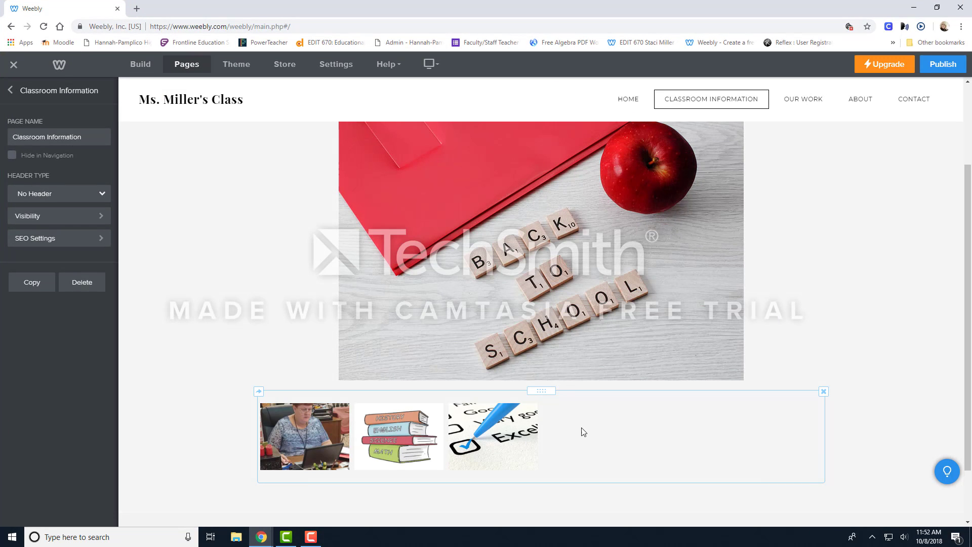
Set the gallery's number of columns to 3.
left_click(563, 403)
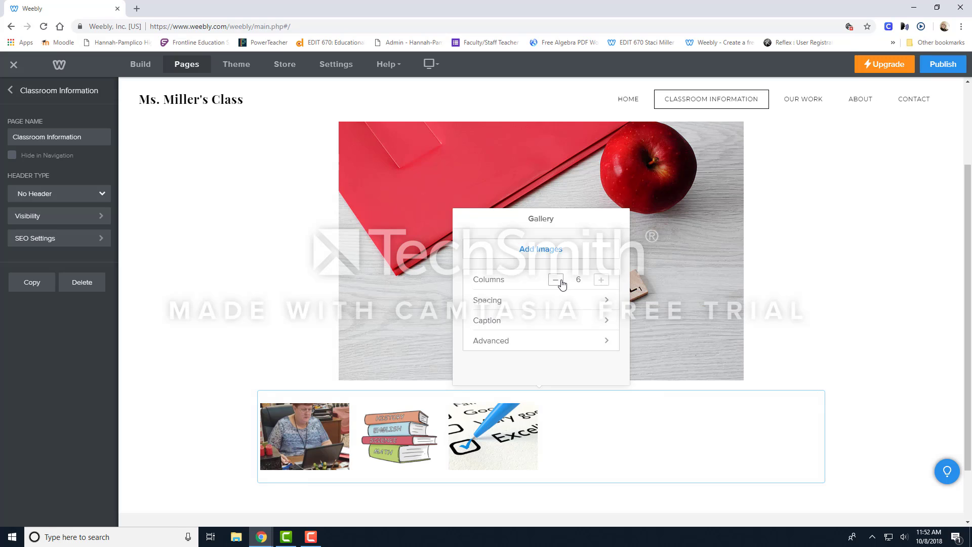
left_click(557, 282)
left_click(556, 281)
left_click(556, 281)
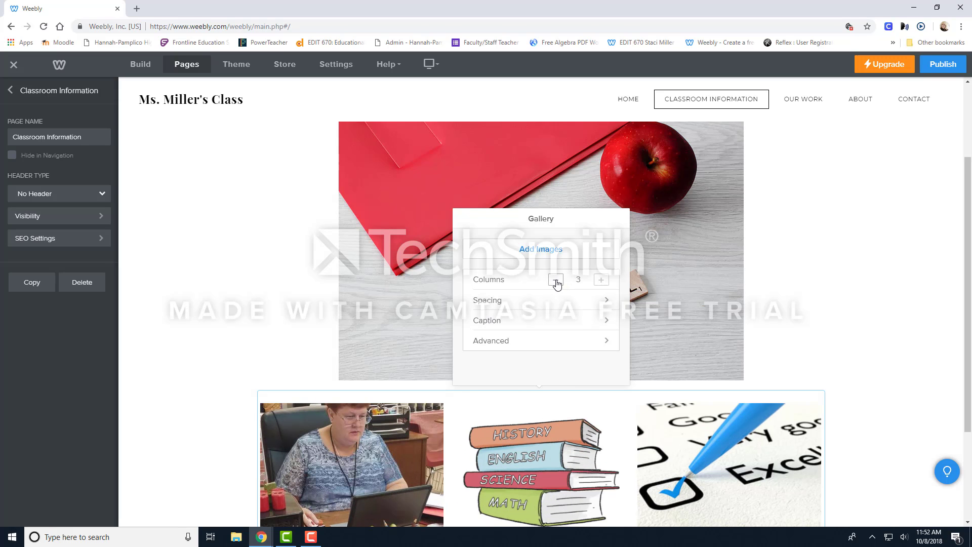
Review the photo gallery's spacing margins and its caption and thumbnail display options.
scroll(564, 336, "down", 1)
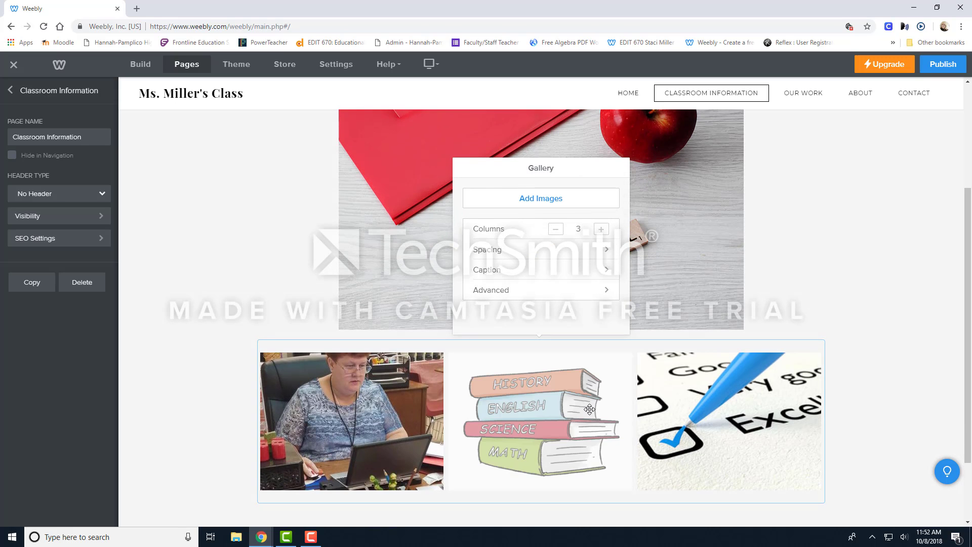
left_click(605, 251)
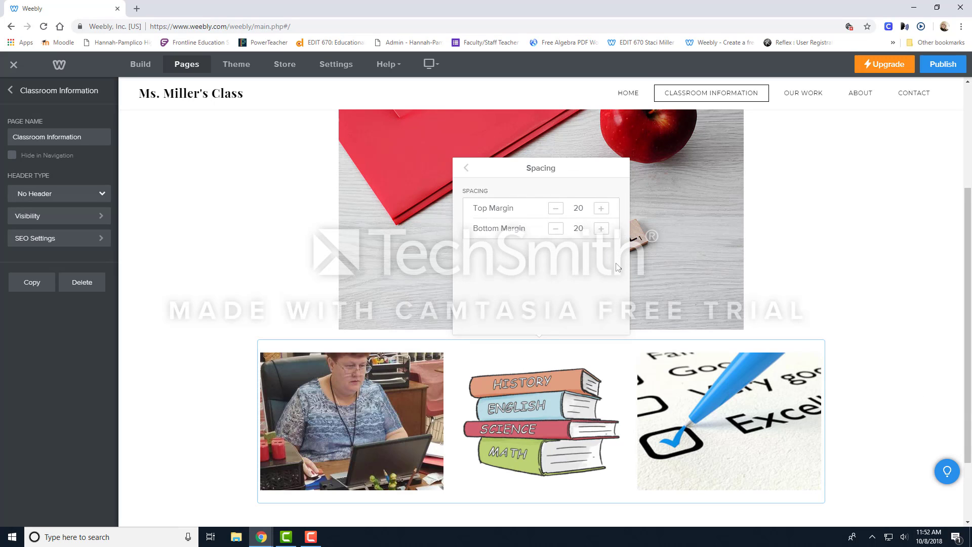
left_click(466, 169)
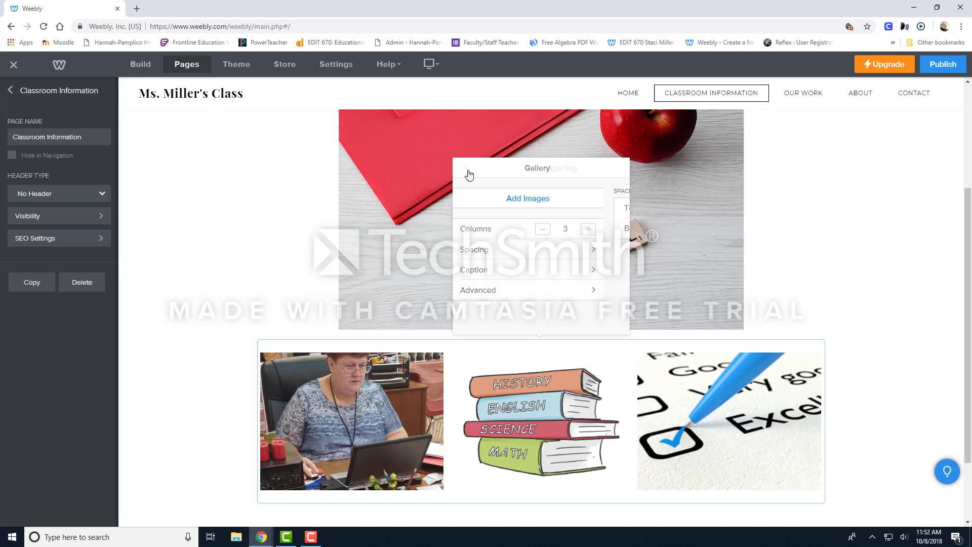
left_click(578, 277)
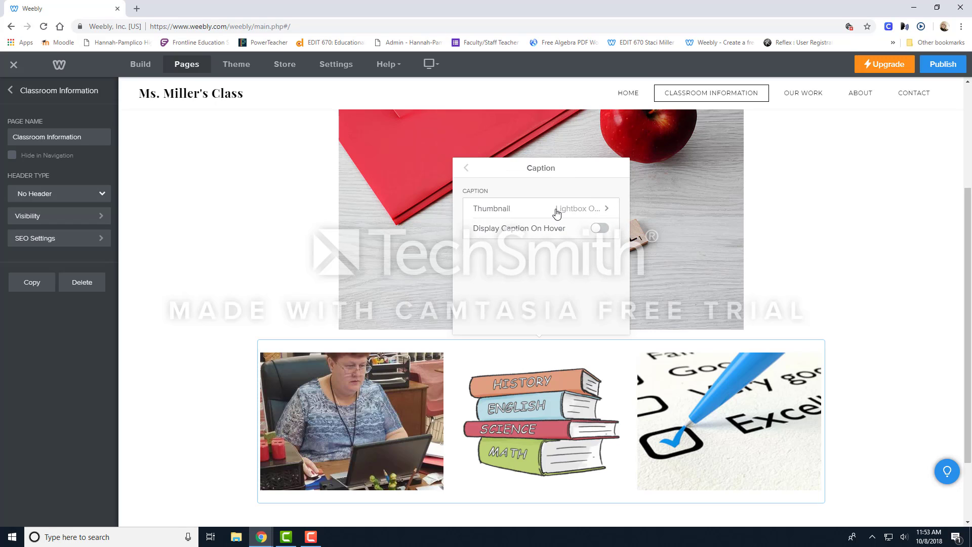
left_click(495, 211)
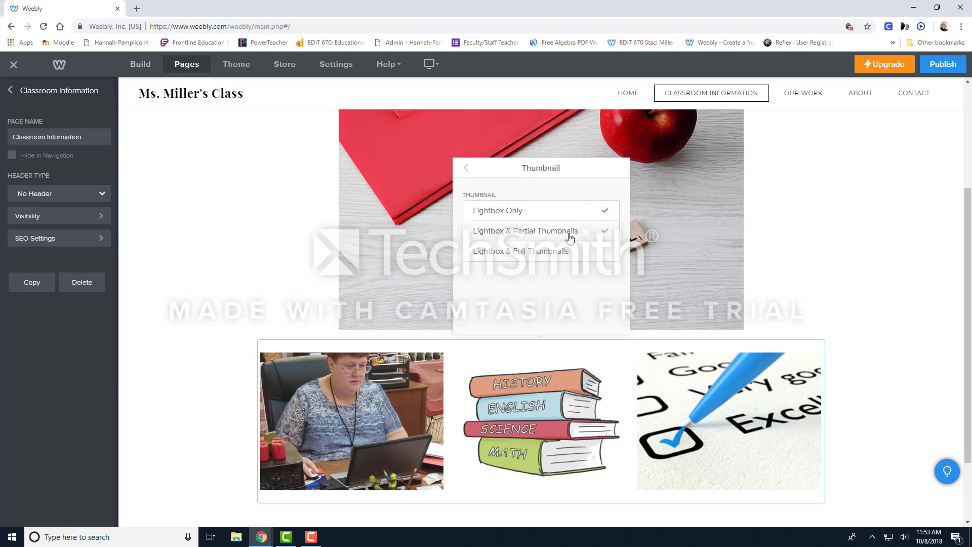
left_click(467, 170)
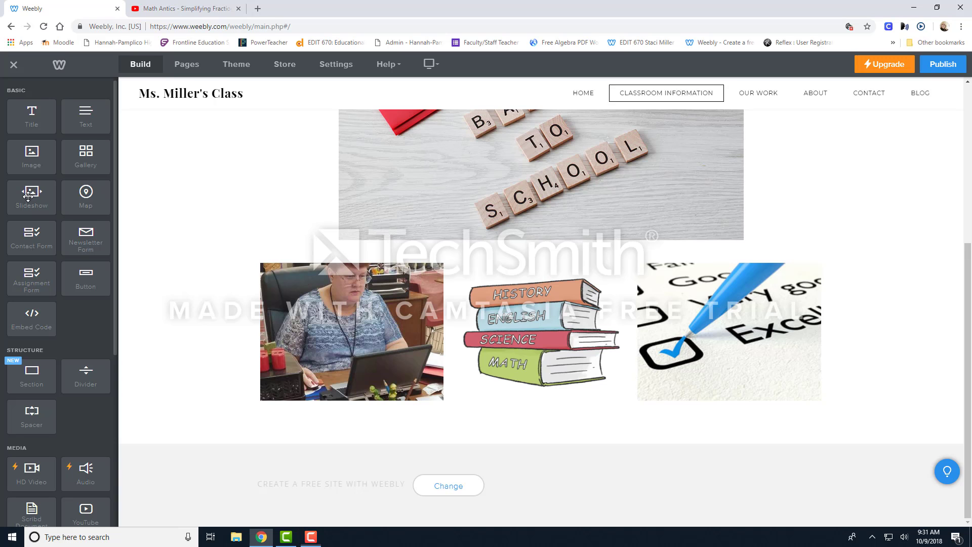
Try to add a slideshow below the photo gallery and dismiss its style selection.
left_click_drag(37, 196, 342, 431)
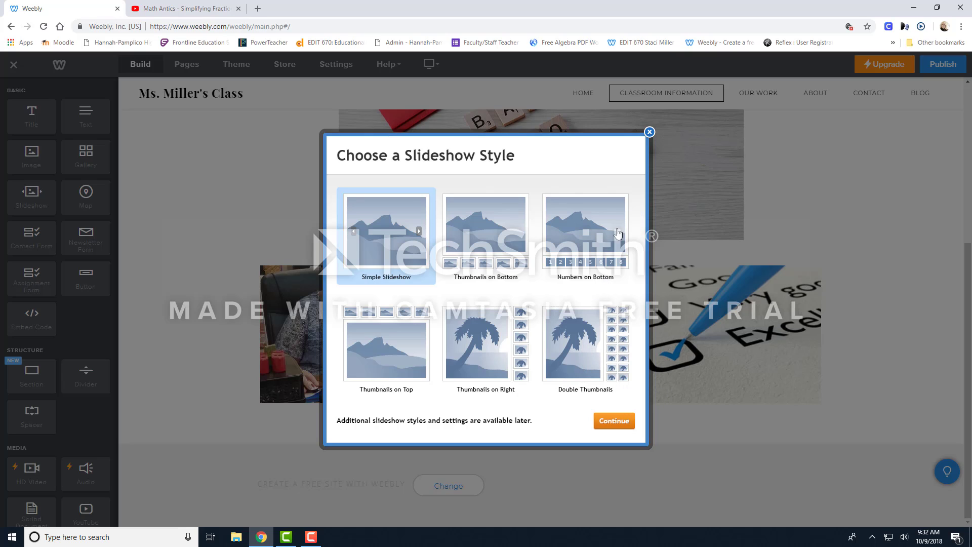
left_click(649, 132)
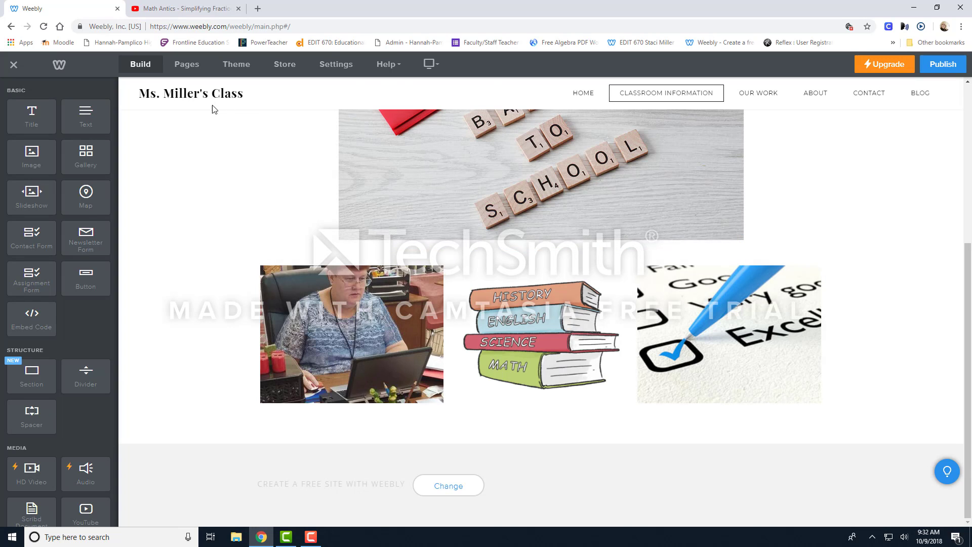
Add a new standard page to the site and name it Tutorials.
left_click(185, 66)
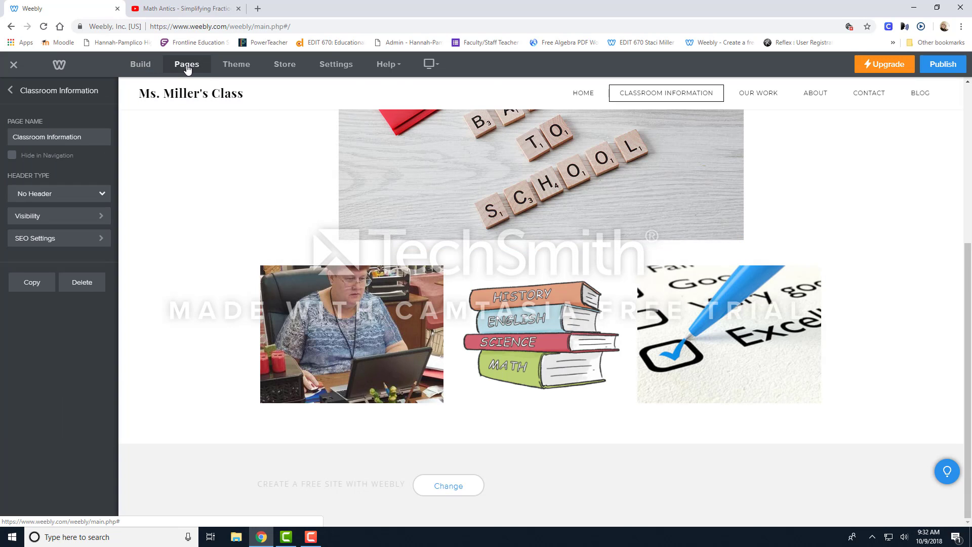
left_click(10, 90)
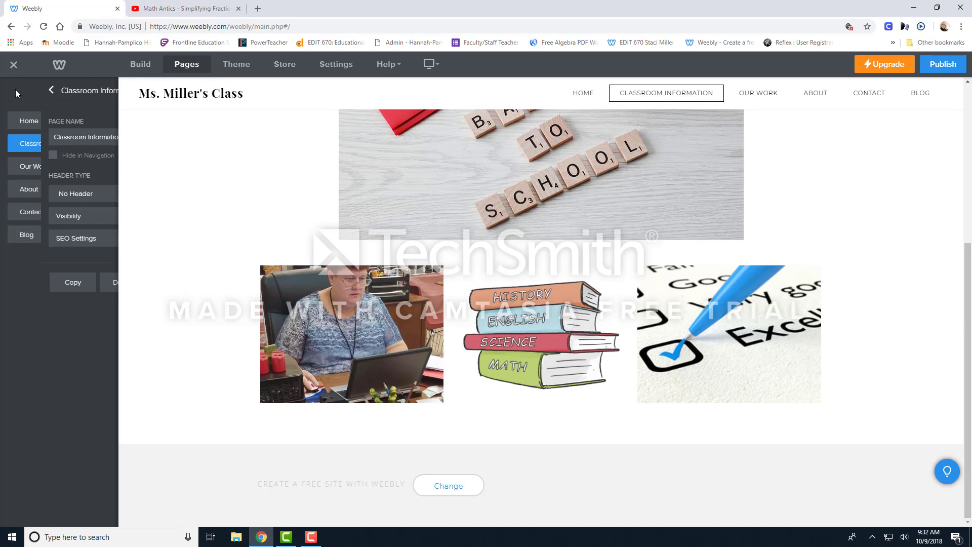
left_click(104, 91)
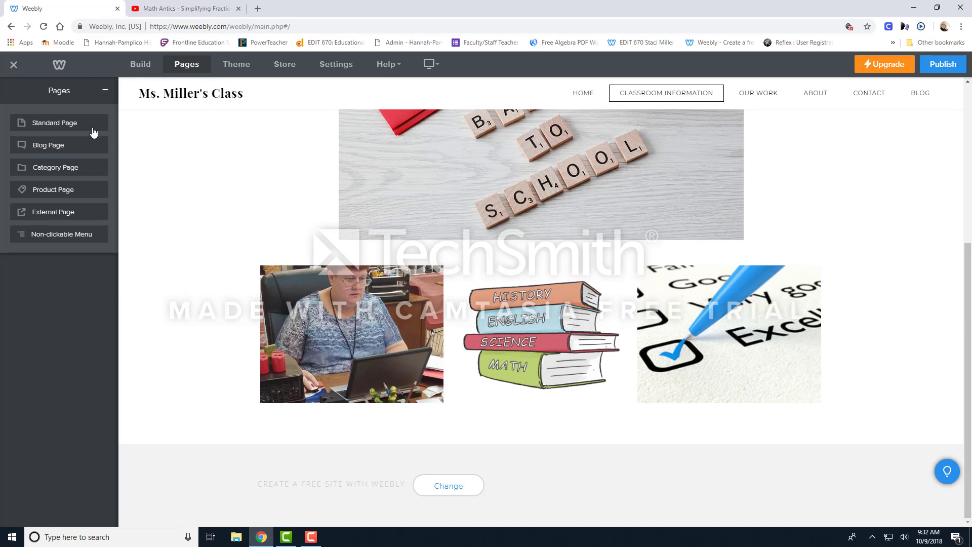
left_click(87, 128)
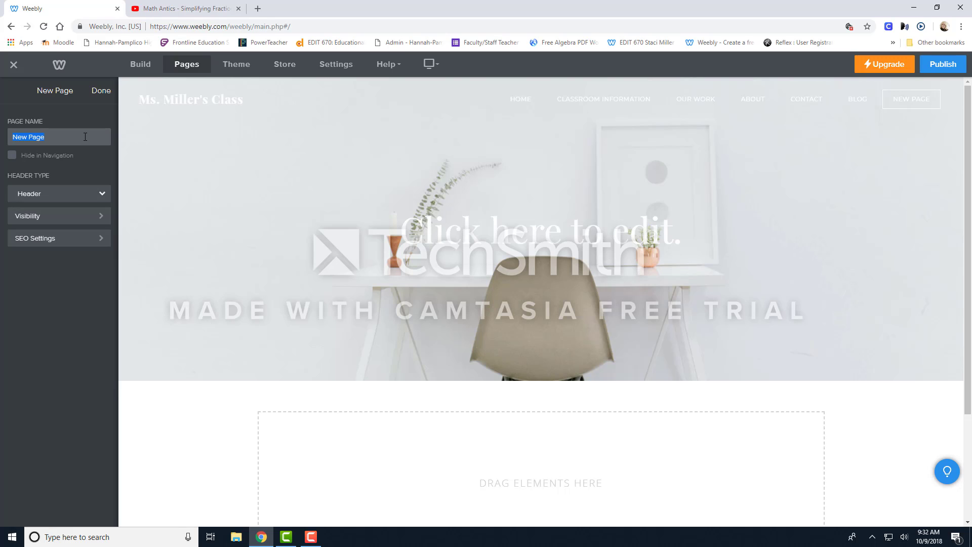
type("Tutorials")
Set the Tutorials page's header type to No Header and finish the page's settings.
left_click(102, 195)
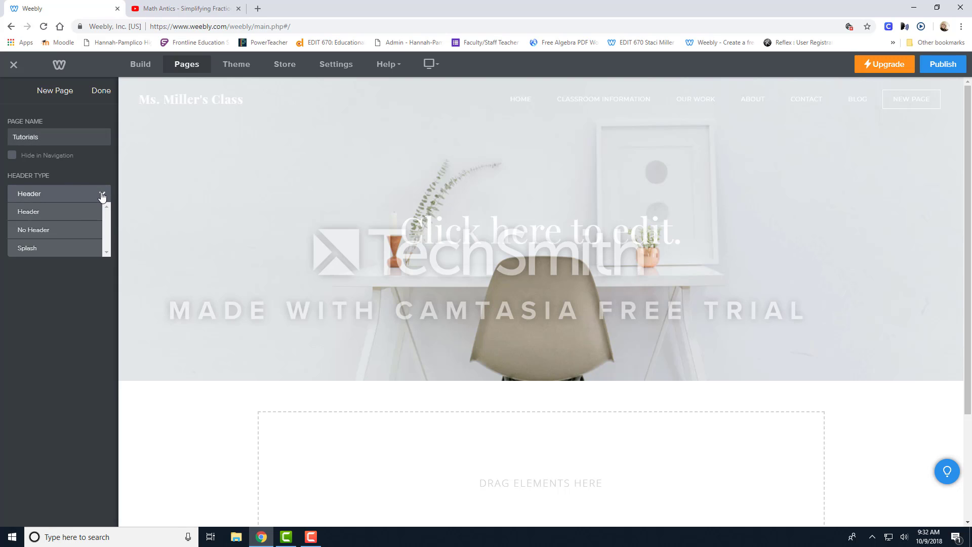
left_click(65, 231)
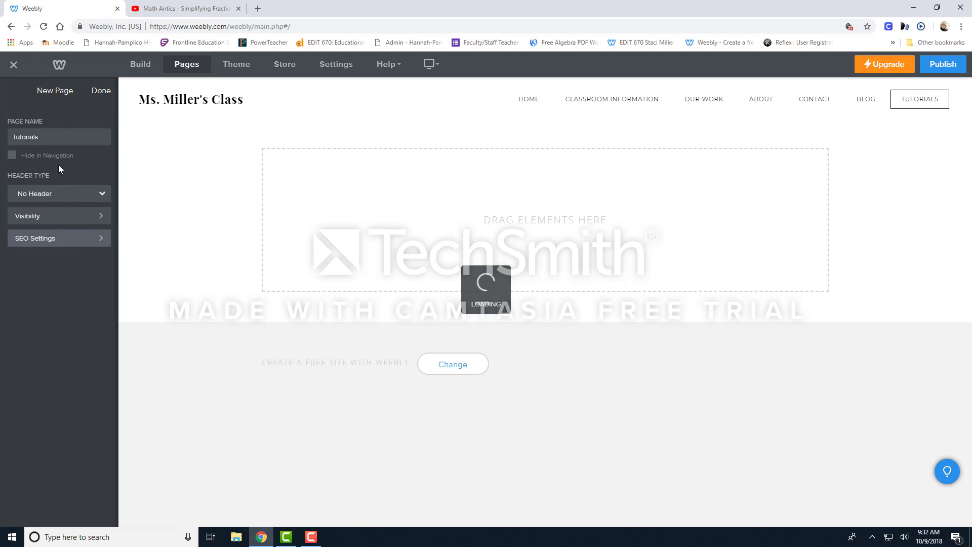
left_click(102, 91)
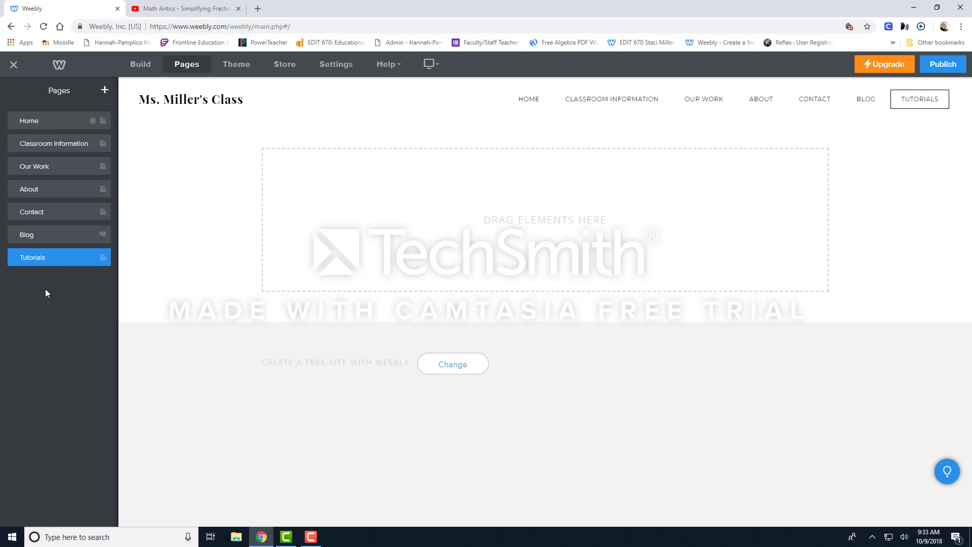
Add a YouTube element to the empty content area of the Tutorials page.
left_click(136, 67)
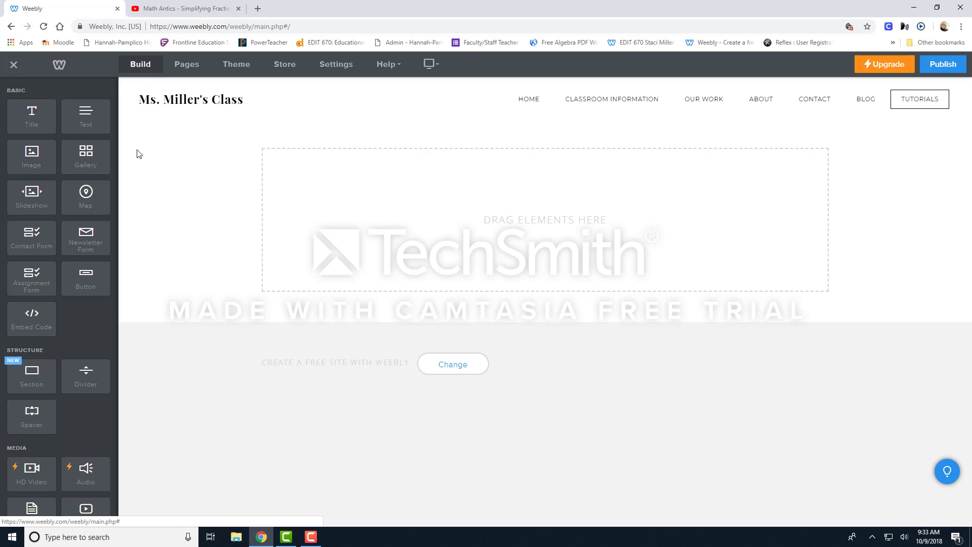
scroll(61, 440, "down", 3)
scroll(61, 440, "down", 1)
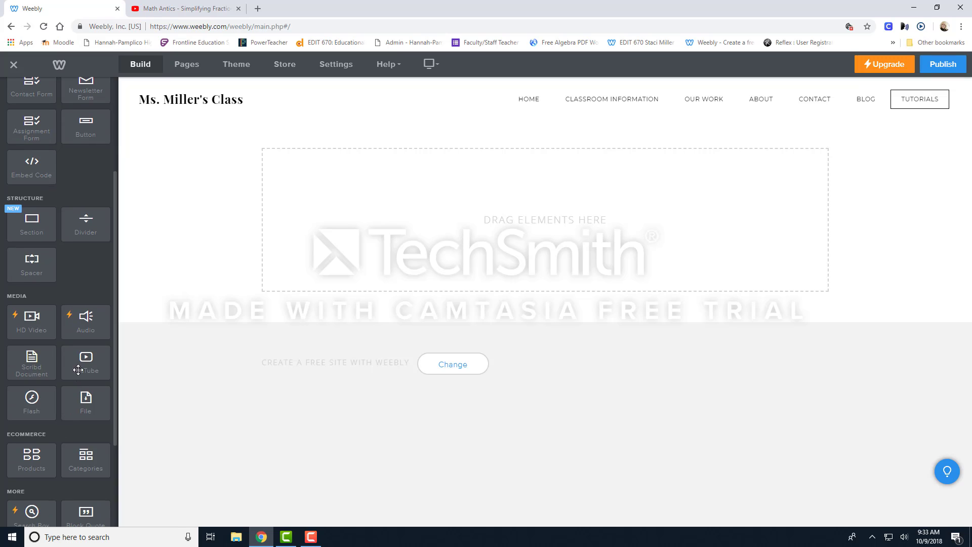
left_click_drag(92, 364, 327, 199)
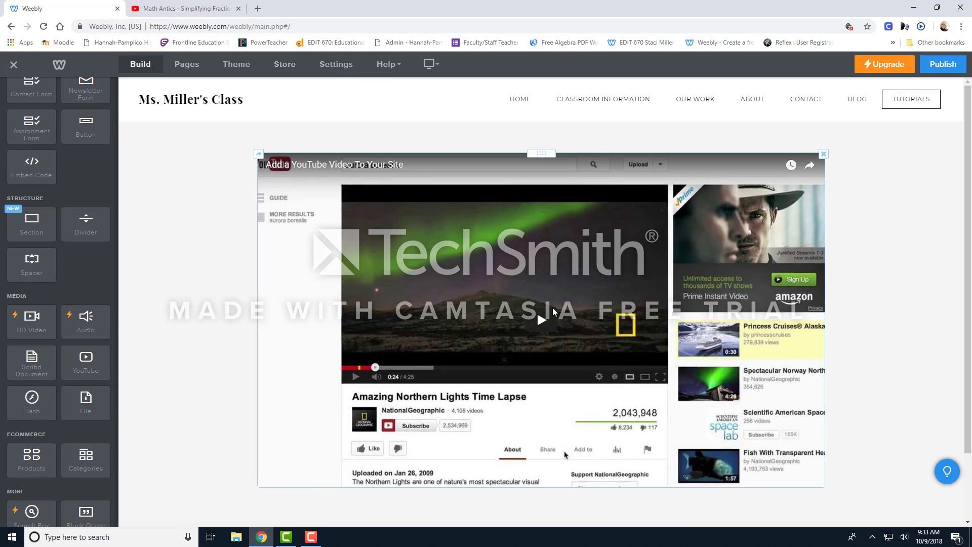
Copy the address of the "Math Antics - Simplifying Fractions" video from YouTube and set it as the YouTube element's video URL in Weebly.
left_click(539, 231)
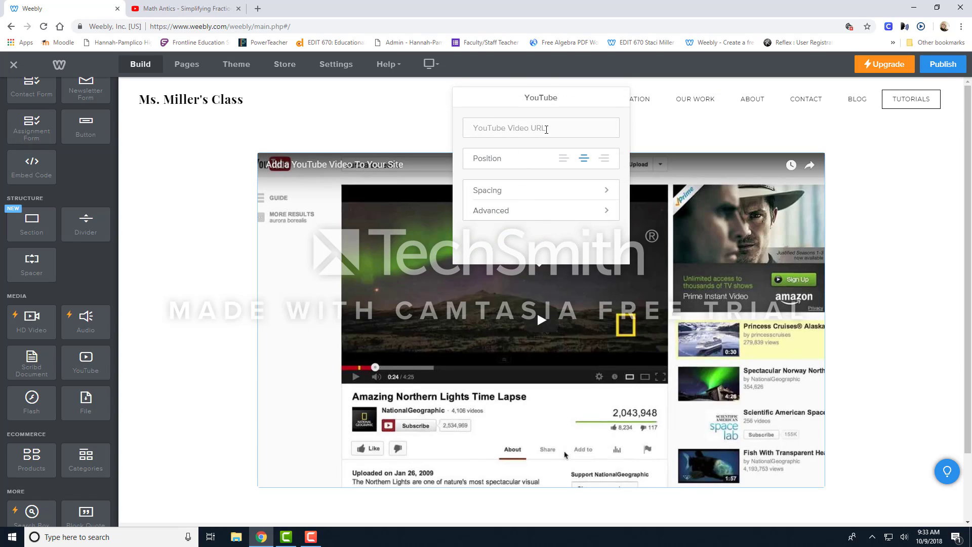
left_click(193, 8)
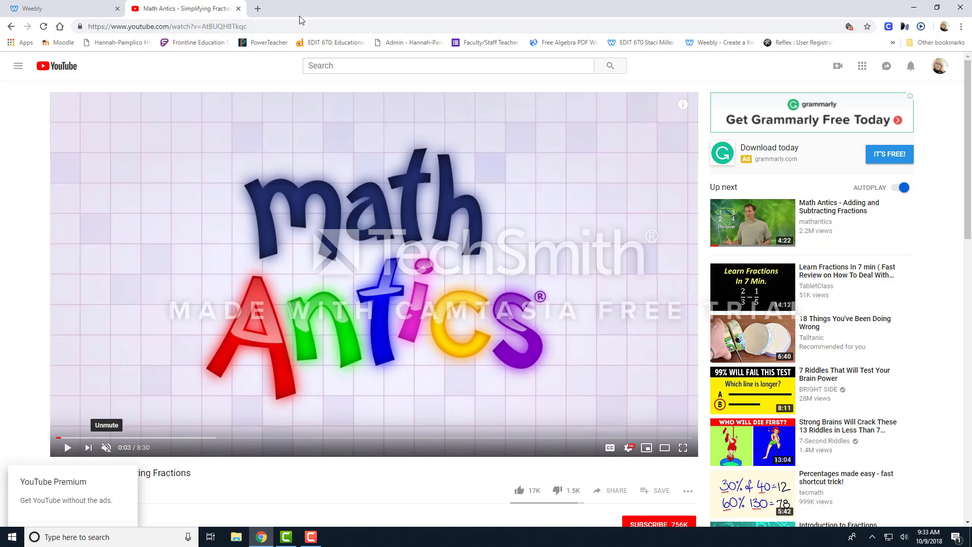
left_click(266, 27)
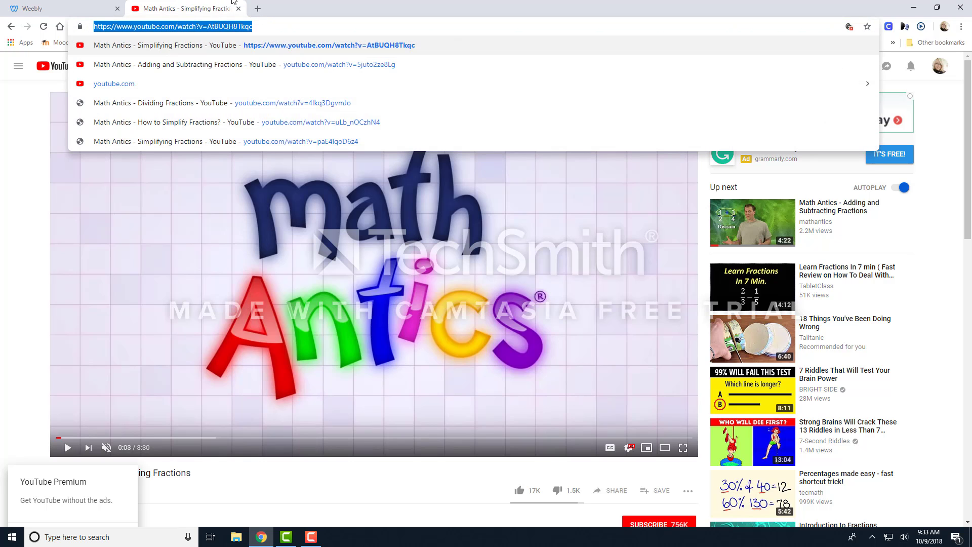
left_click(68, 9)
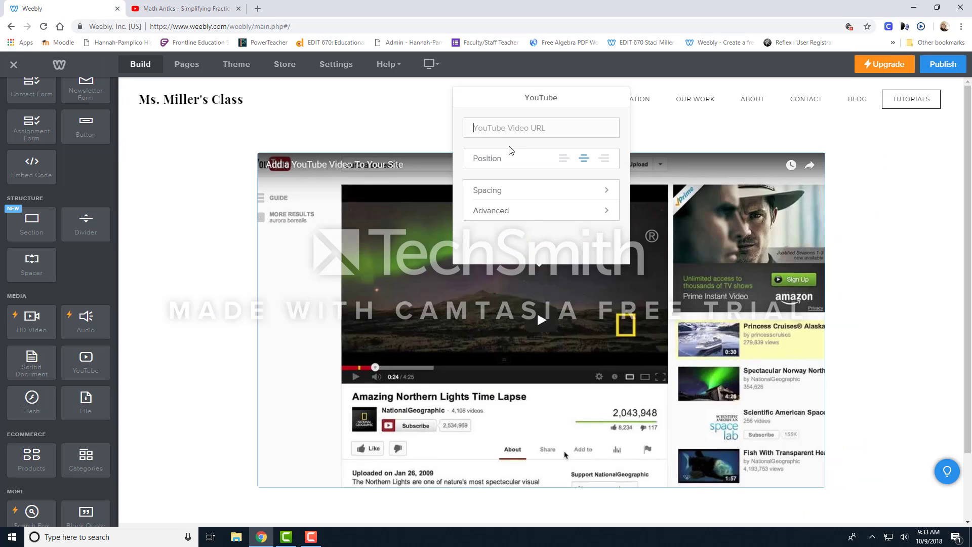
type("https://www.youtube.com/watch?v=AtBUQH8Tkqo")
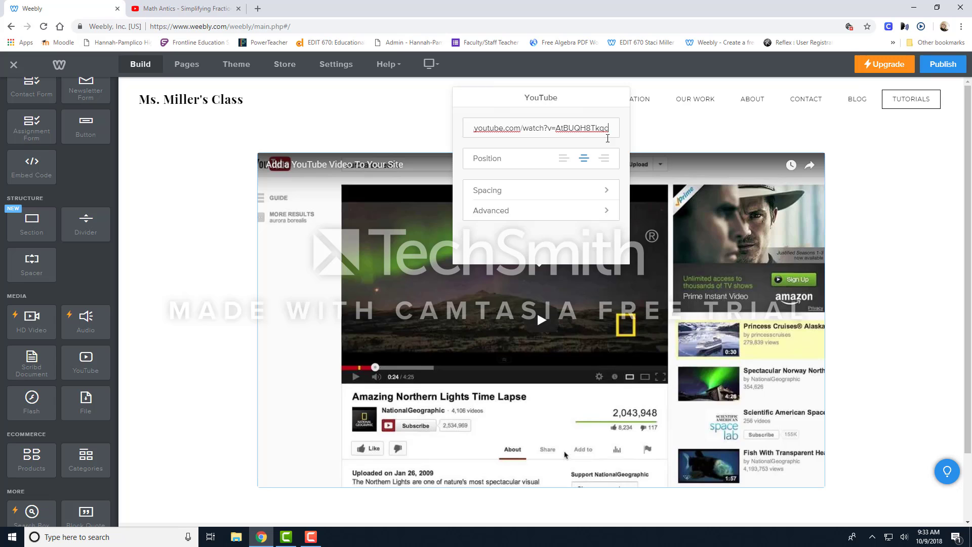
left_click(897, 250)
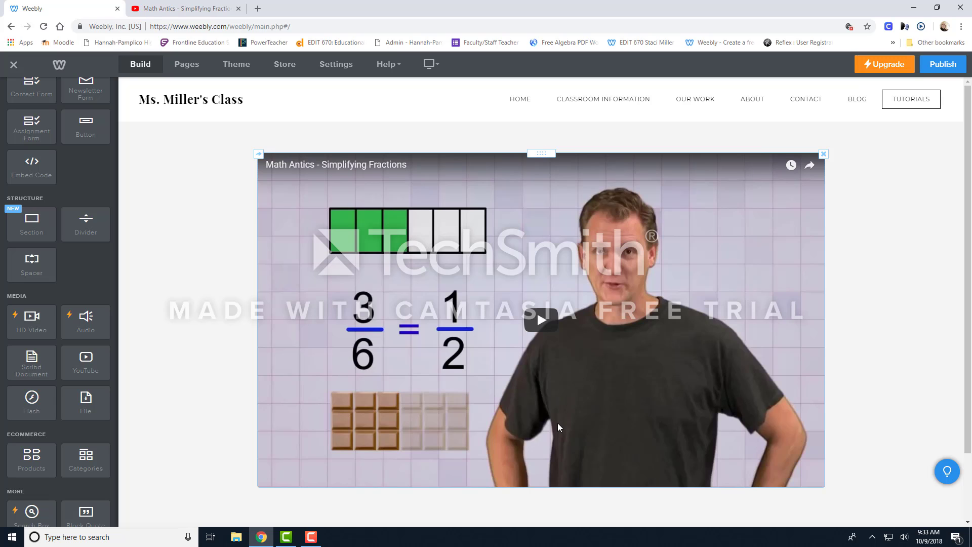
scroll(558, 423, "down", 1)
scroll(557, 417, "up", 1)
scroll(633, 429, "down", 2)
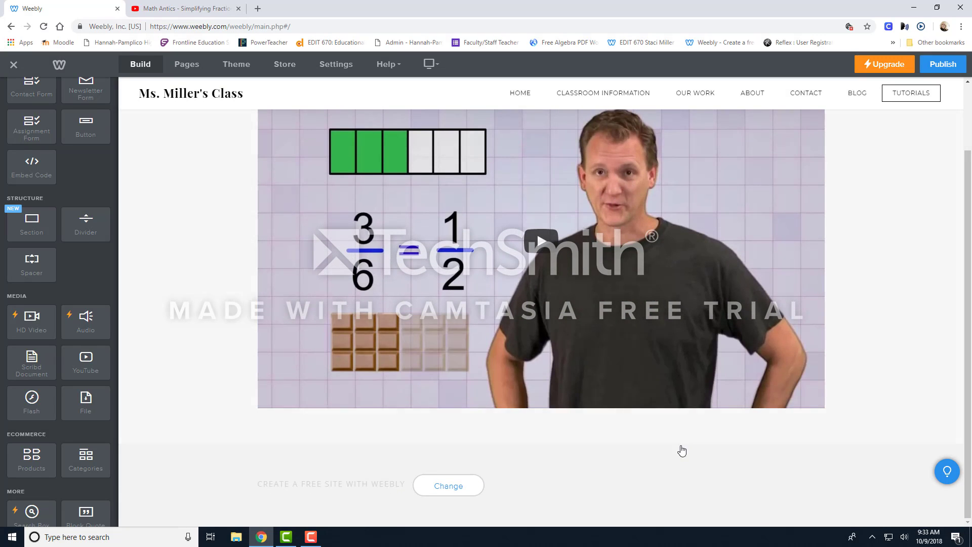
scroll(225, 370, "up", 2)
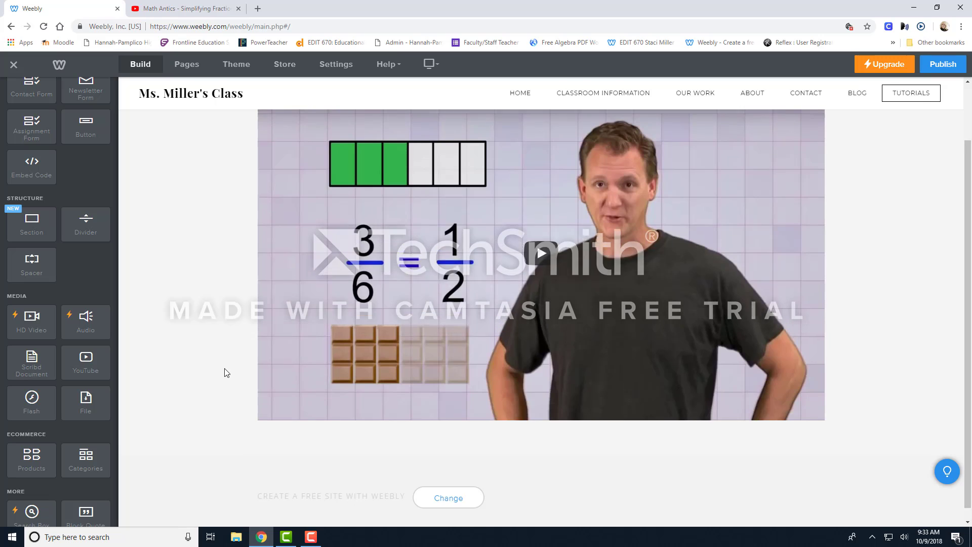
Add a button element directly below the Math Antics video on the Tutorials page.
scroll(228, 401, "down", 2)
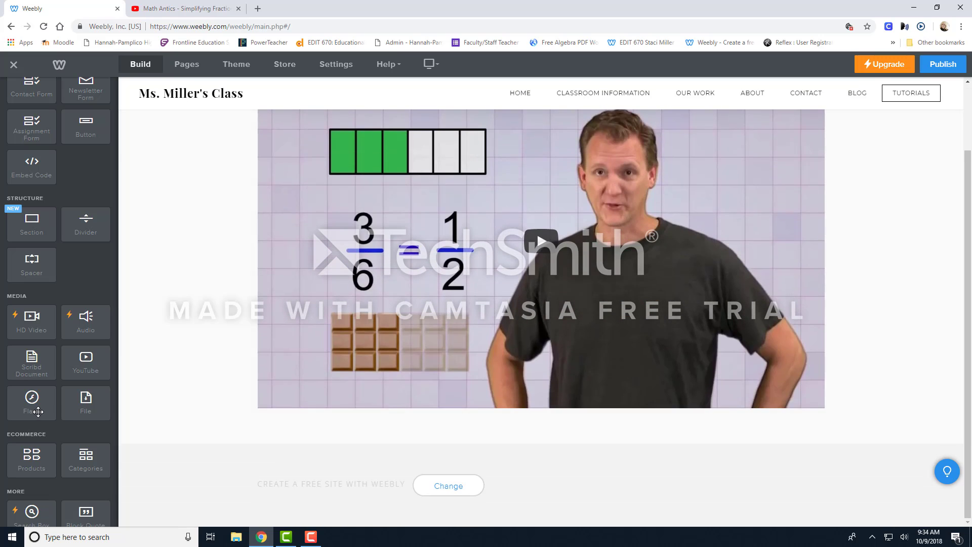
scroll(53, 191, "up", 3)
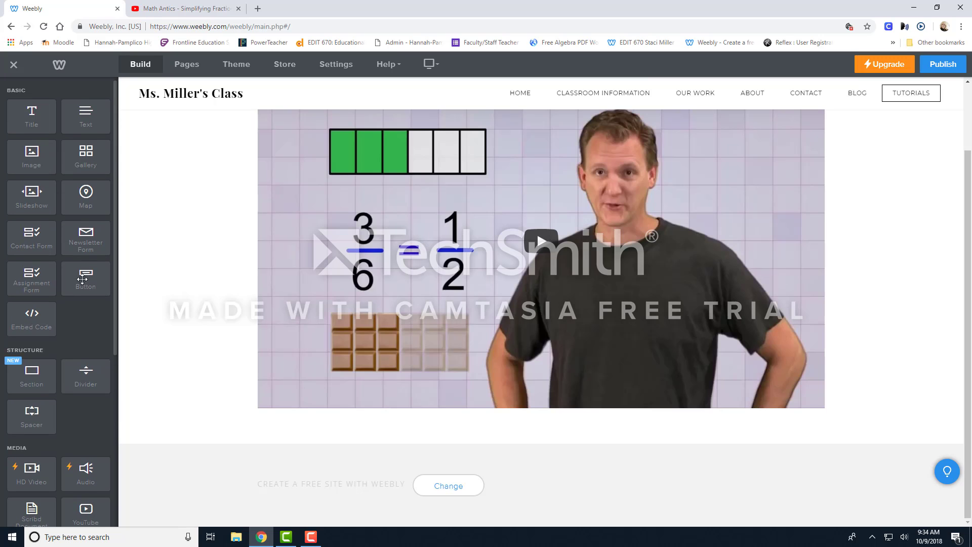
left_click_drag(84, 278, 282, 441)
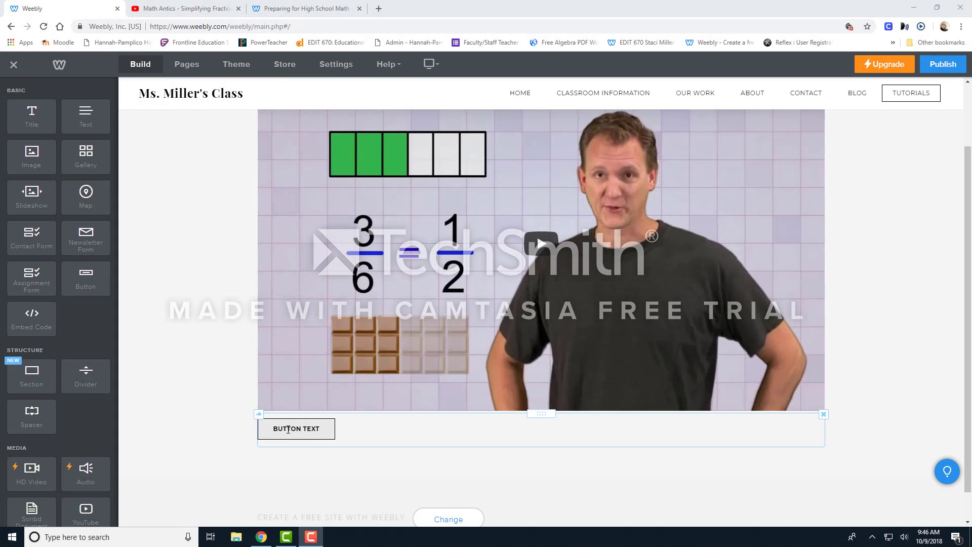
Replace the new button's placeholder label with "READY FOR HIGH SCHOOL MATH".
left_click(325, 430)
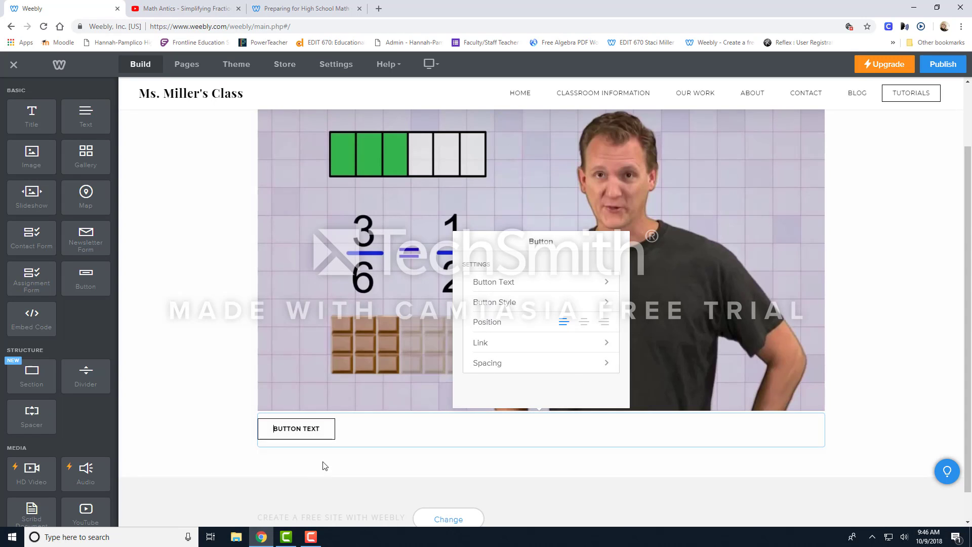
left_click_drag(322, 428, 272, 430)
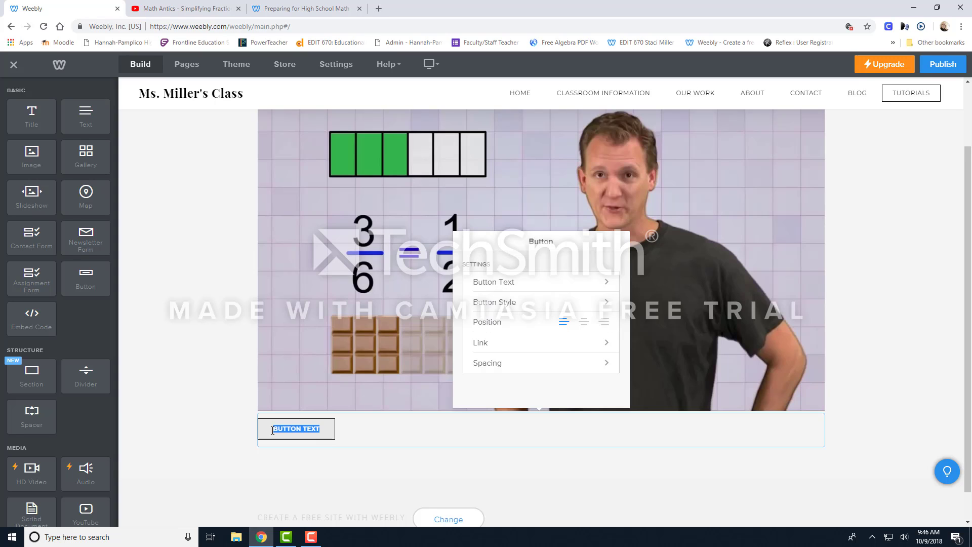
type("READ")
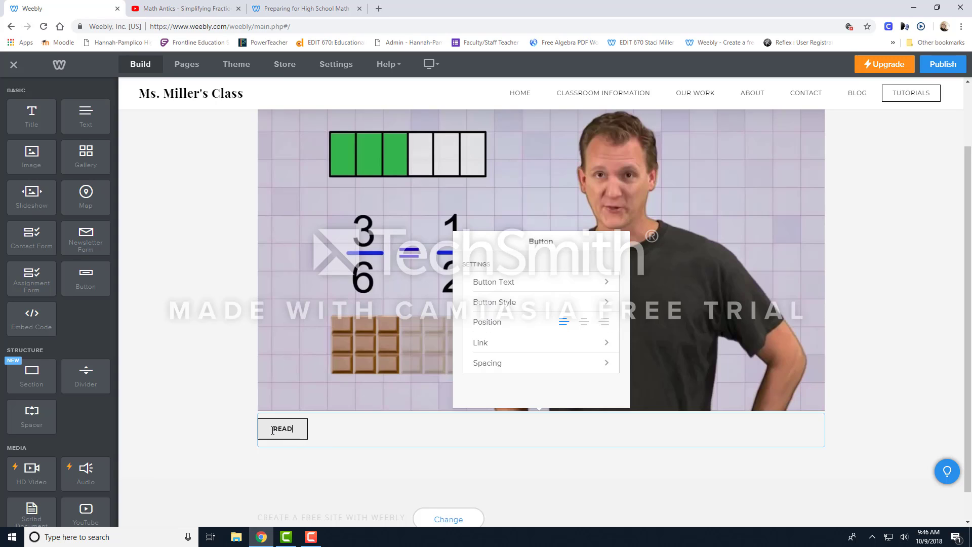
type("Y FOR HIG")
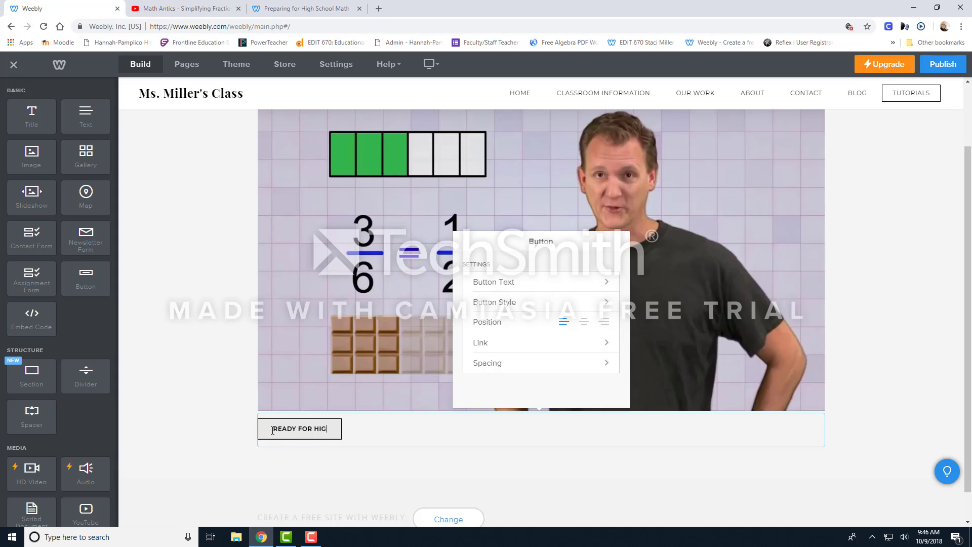
type("H SCHOOL MATH")
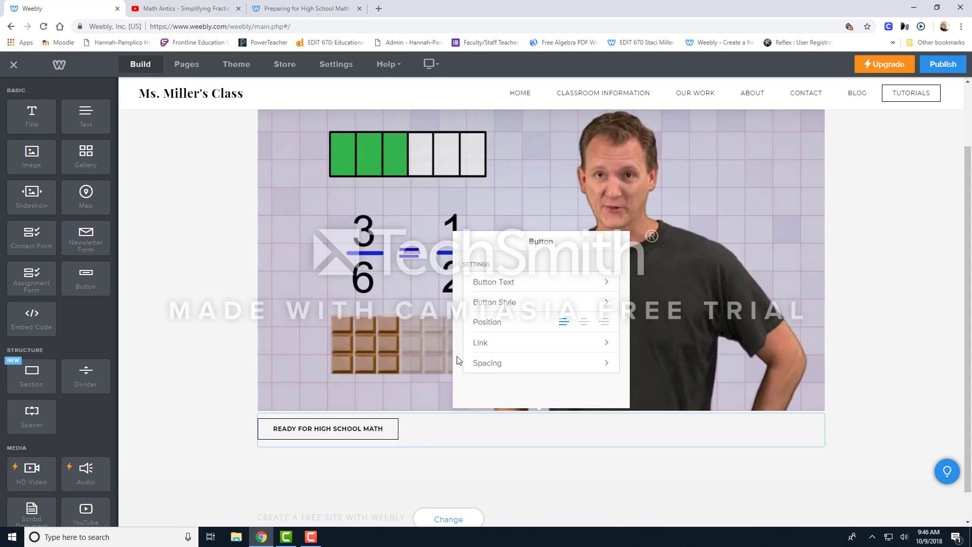
Choose Website URL as the link type for the READY FOR HIGH SCHOOL MATH button.
left_click(590, 344)
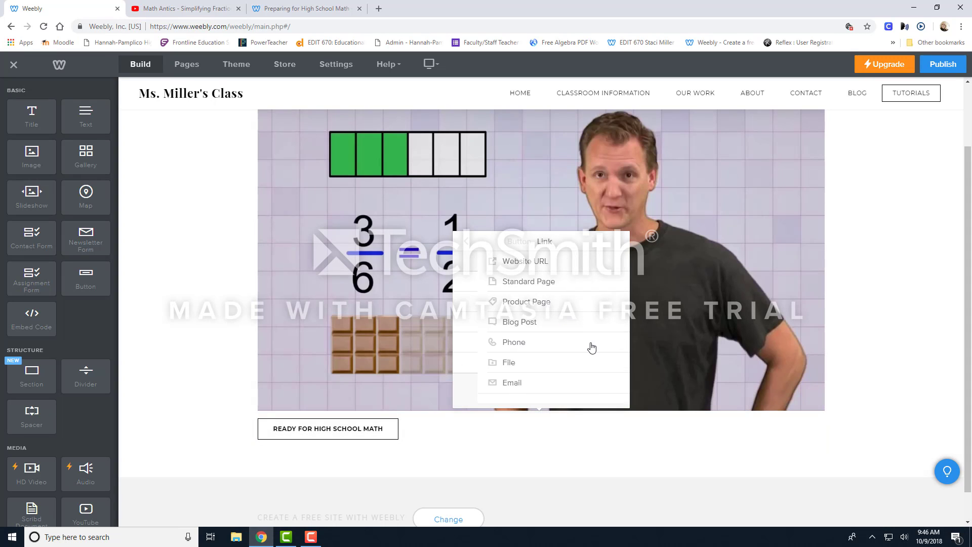
left_click(509, 263)
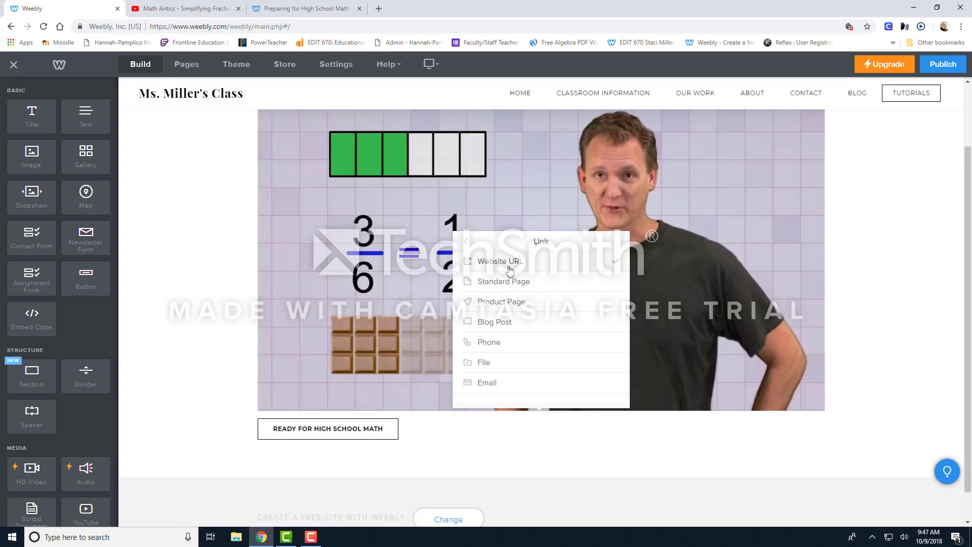
left_click(506, 285)
left_click(504, 323)
left_click(512, 265)
left_click(512, 264)
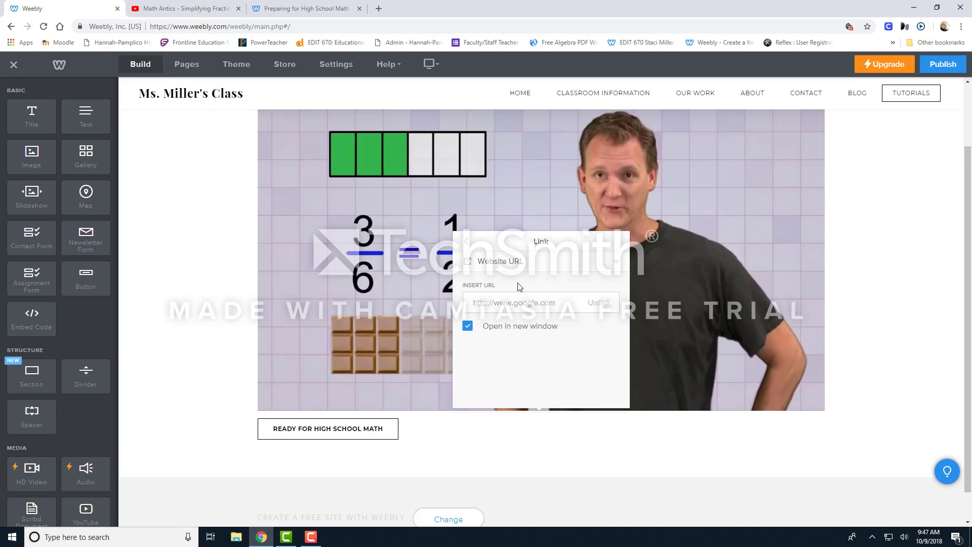
Copy the address of the "Preparing for High School Math" site and set it as the button's link URL in Weebly.
left_click(288, 11)
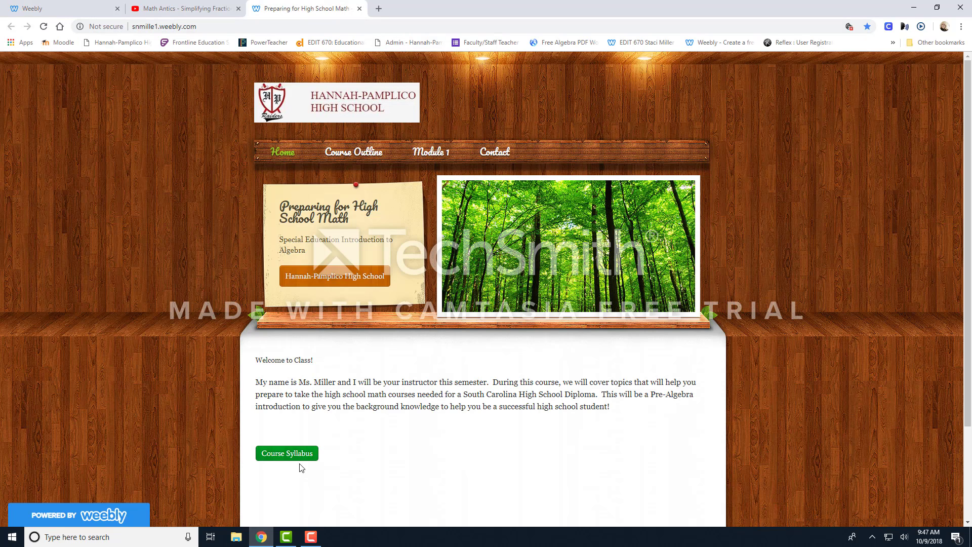
left_click(214, 26)
key("ctrl+c")
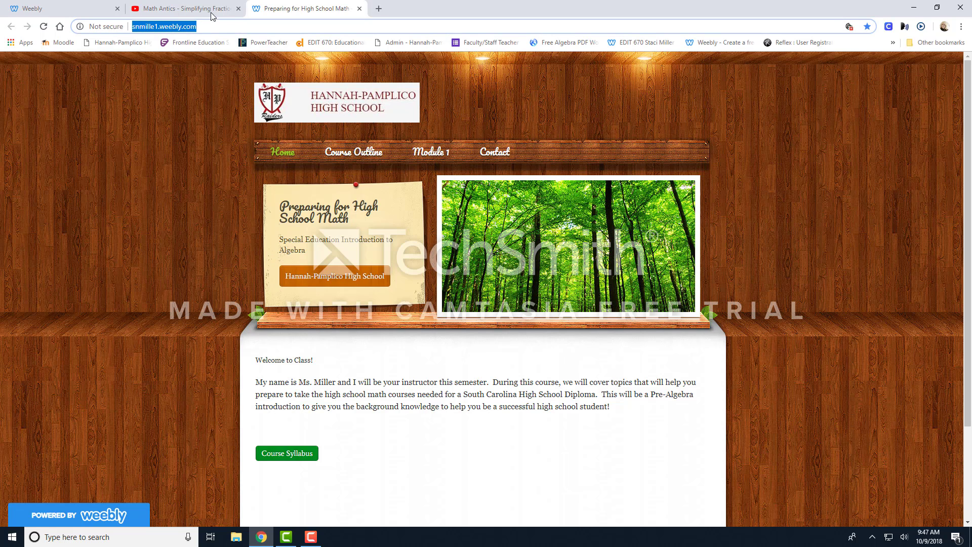
left_click(58, 9)
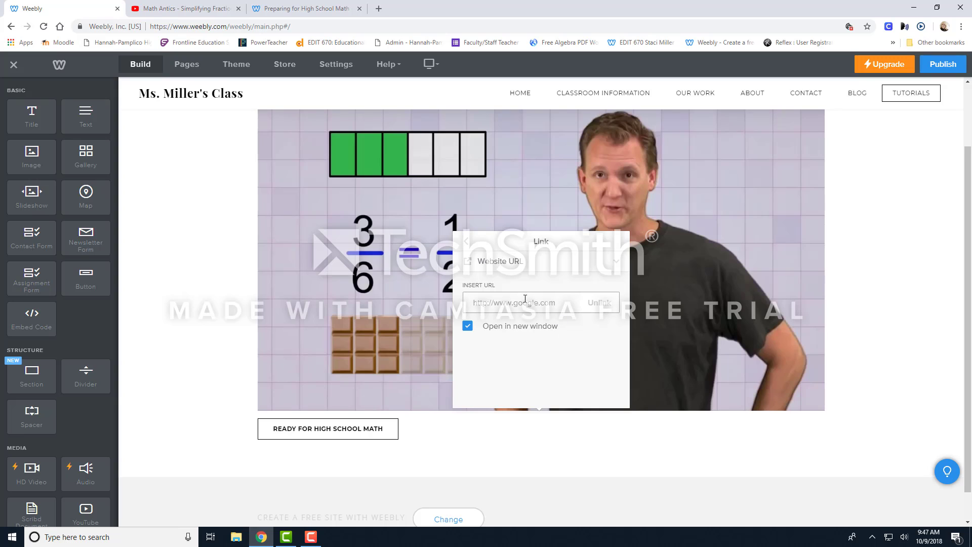
key("ctrl+v")
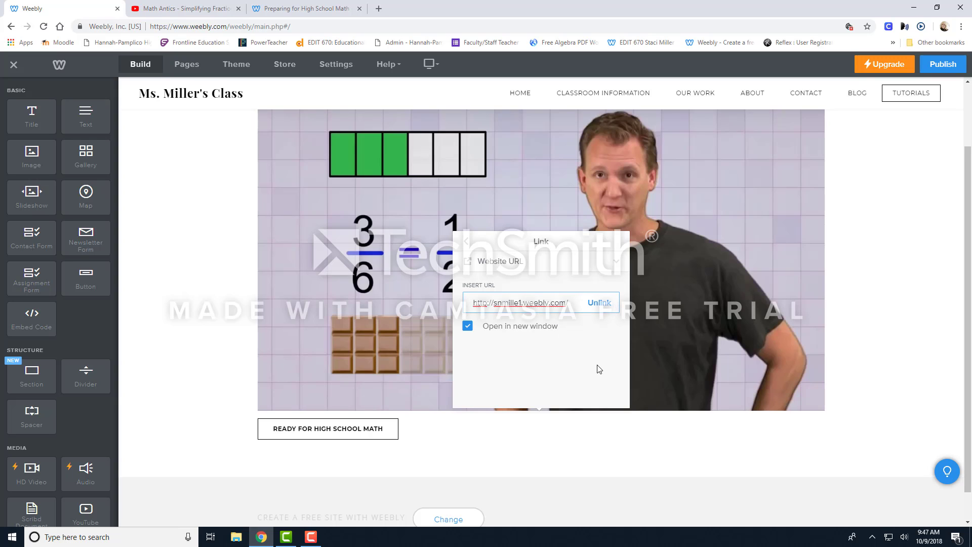
left_click(913, 415)
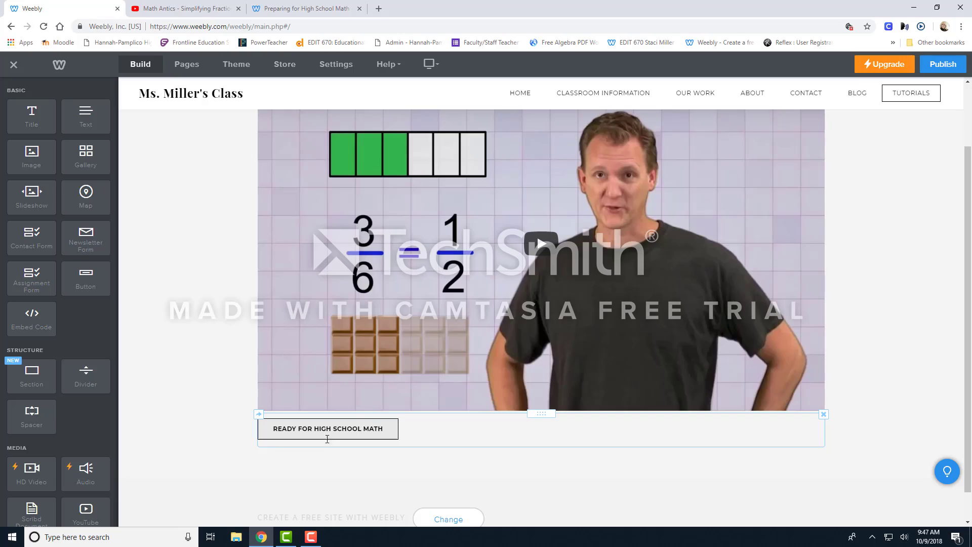
left_click(287, 12)
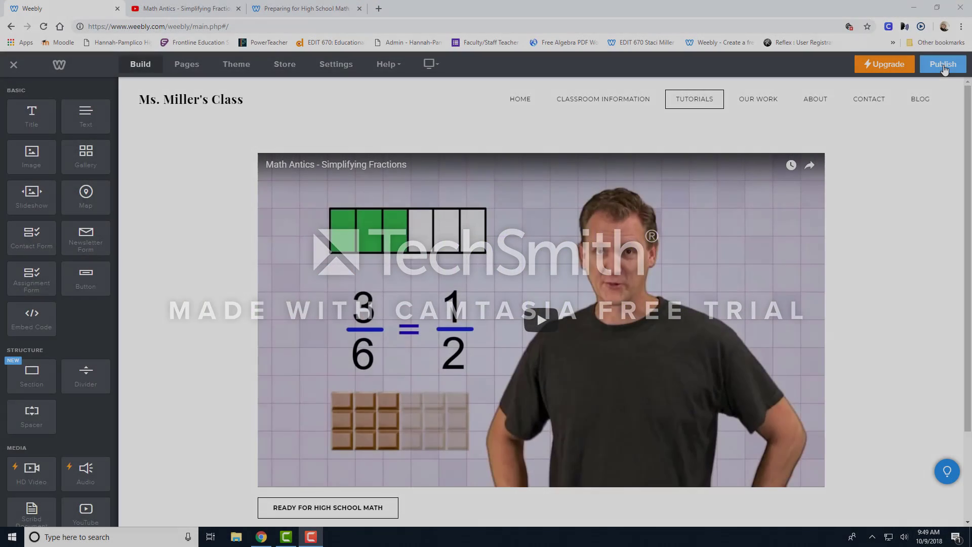
Publish the classroom website and open the published site from its link.
left_click(944, 70)
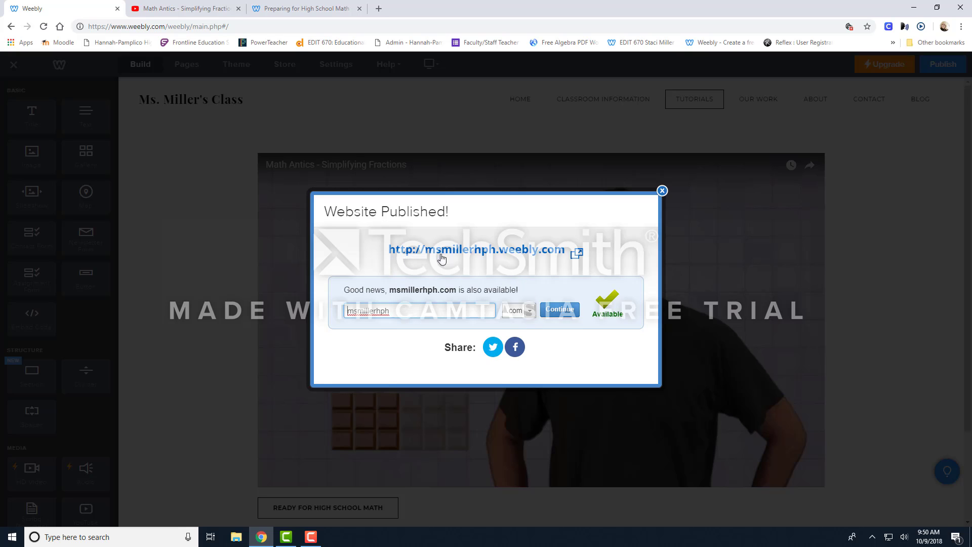
left_click(490, 256)
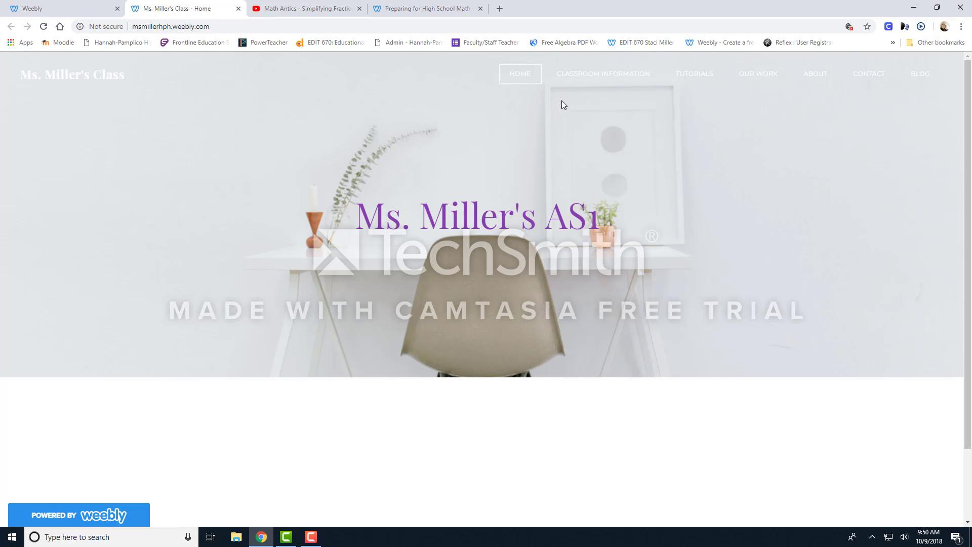
Review the Classroom Information page of the published site, including its text and images.
left_click(592, 81)
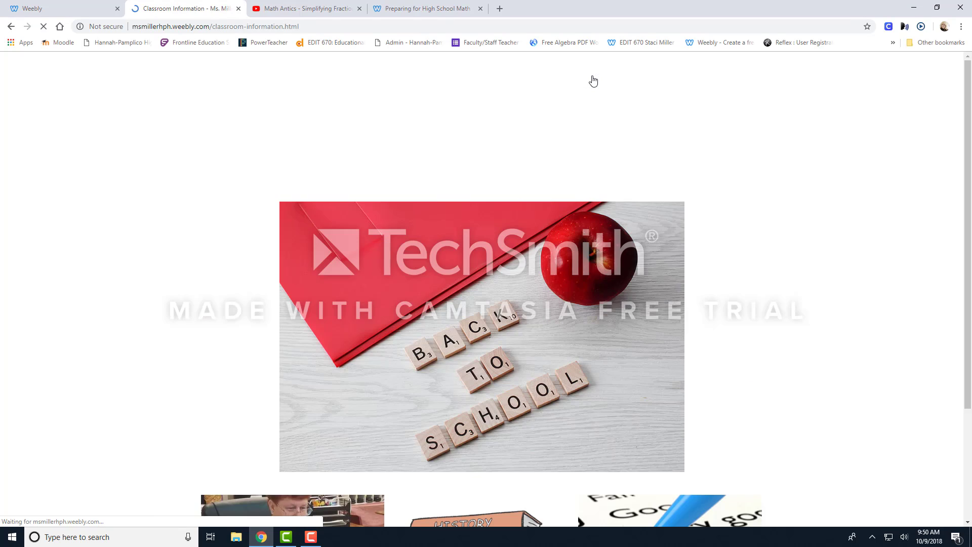
scroll(700, 255, "down", 4)
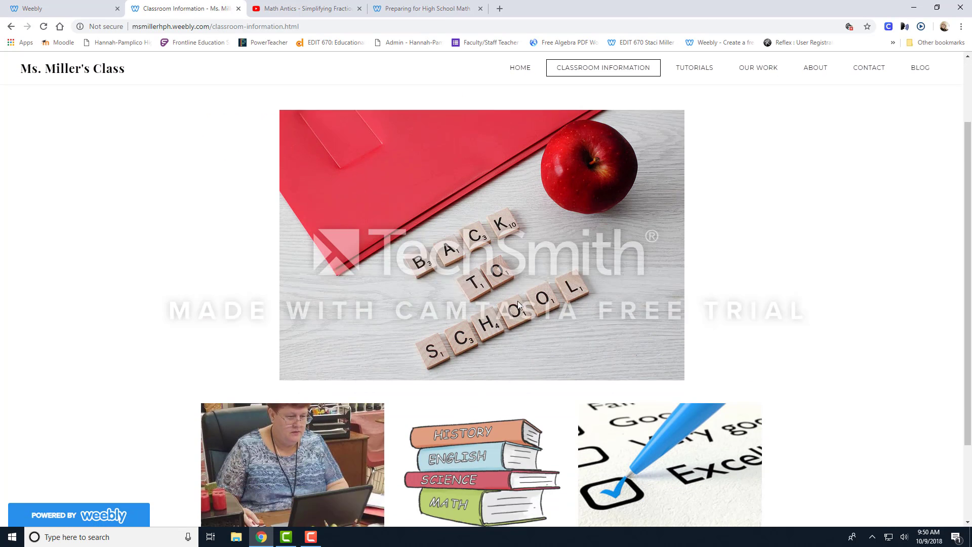
scroll(438, 392, "up", 5)
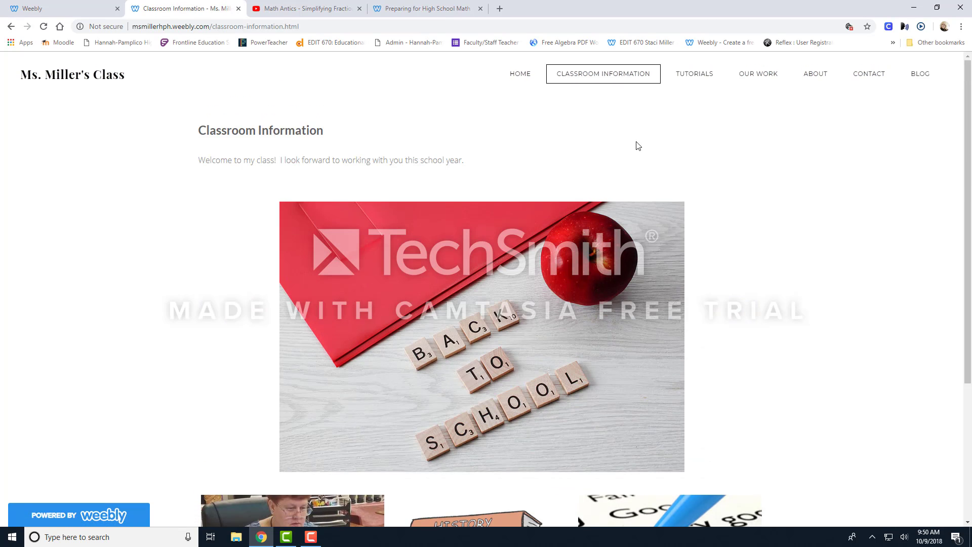
On the published Tutorials page, test playing and pausing the Math Antics video and following the READY FOR HIGH SCHOOL MATH button's link.
left_click(693, 76)
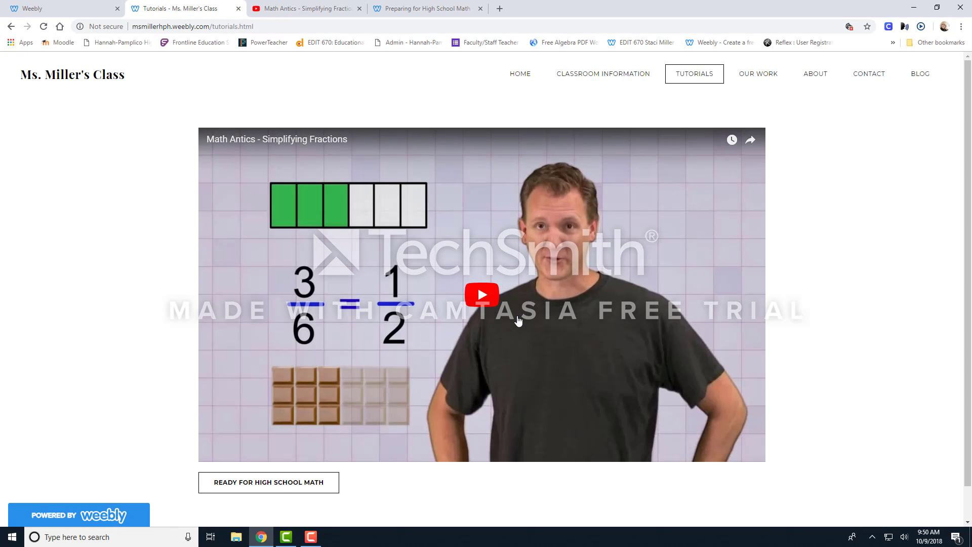
scroll(506, 273, "down", 1)
left_click(492, 263)
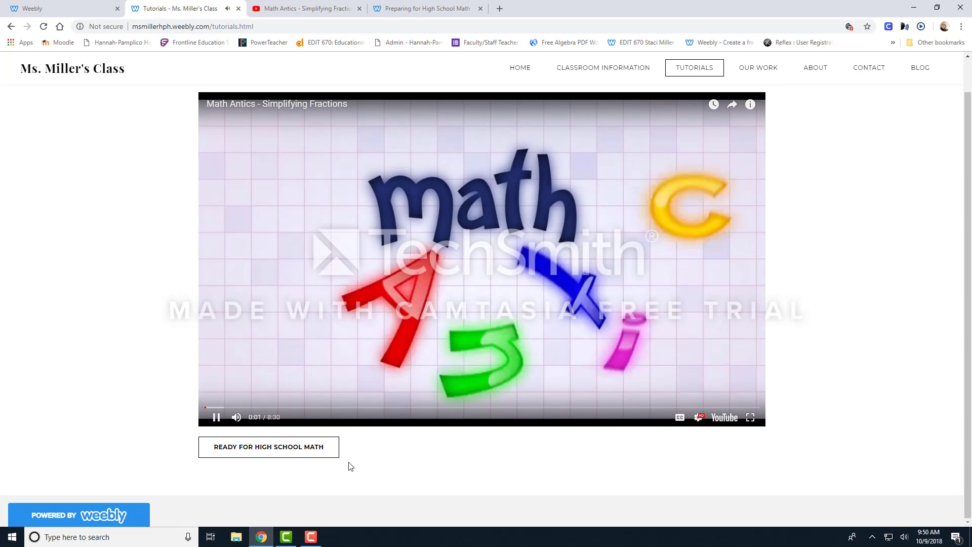
left_click(217, 417)
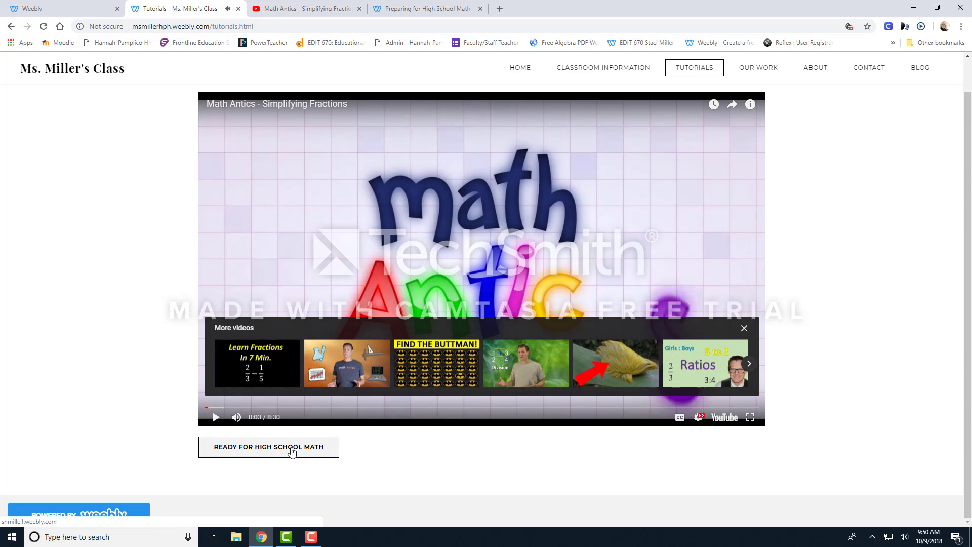
left_click(292, 451)
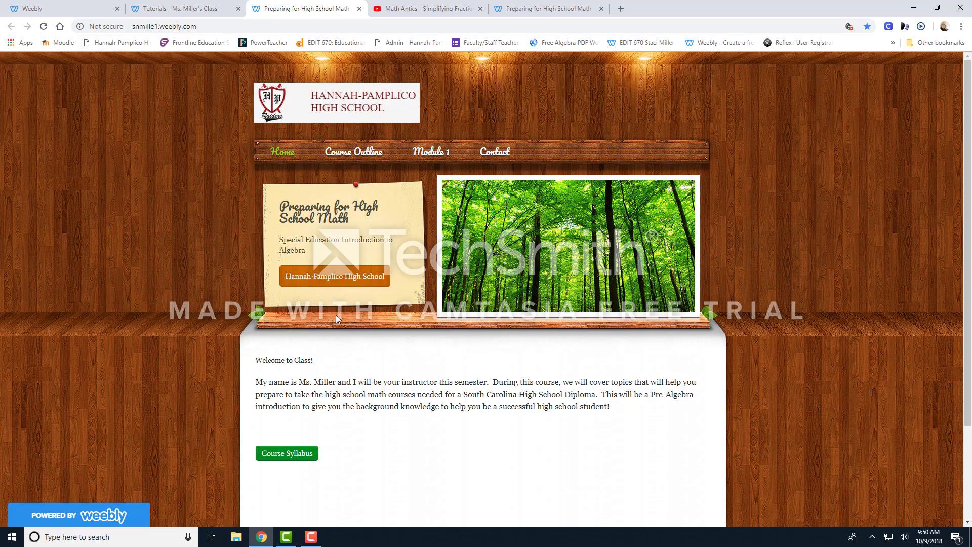
mouse_move(409, 160)
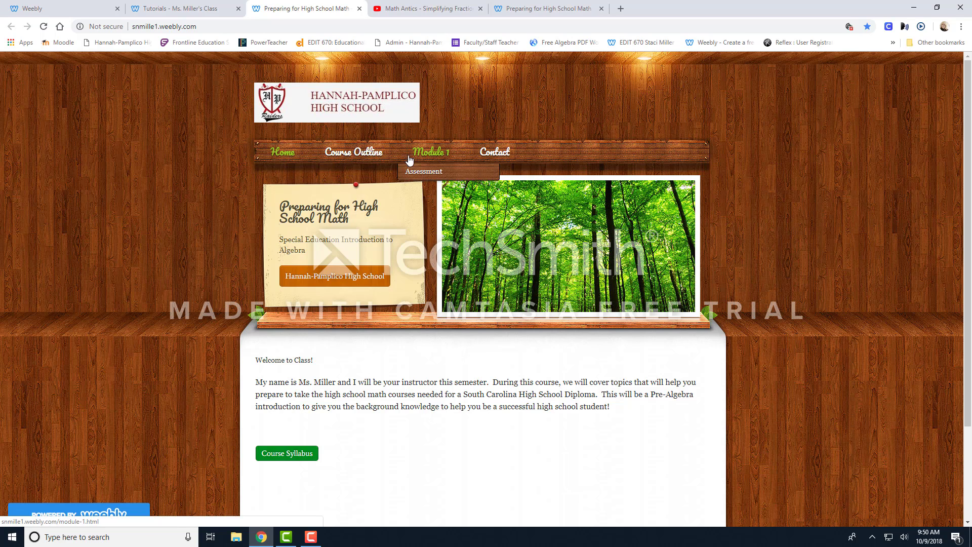